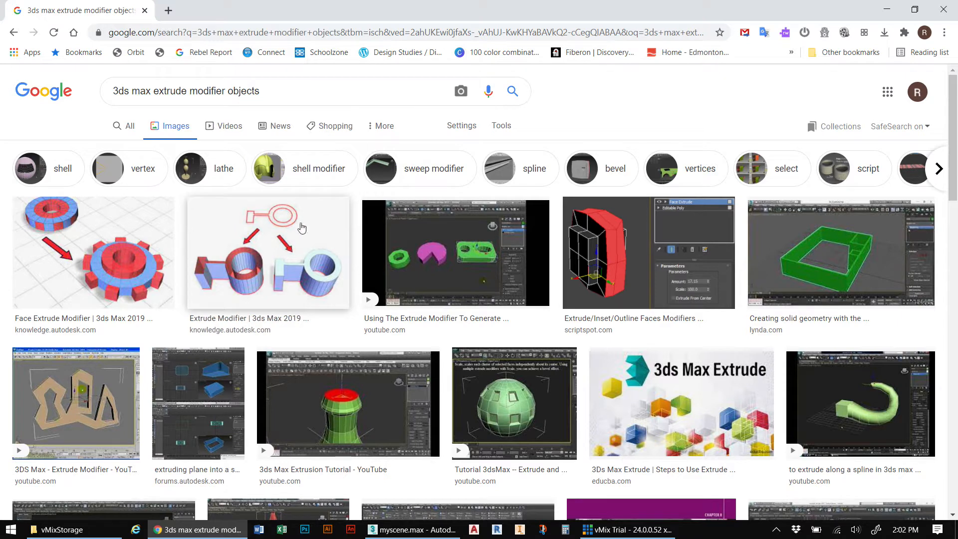
Switch from the extrude modifier image results to the myscene.max scene in 3ds Max
{"action": "left_click", "coordinate": [276, 210]}
{"action": "left_click", "coordinate": [237, 271]}
{"action": "left_click", "coordinate": [418, 529]}
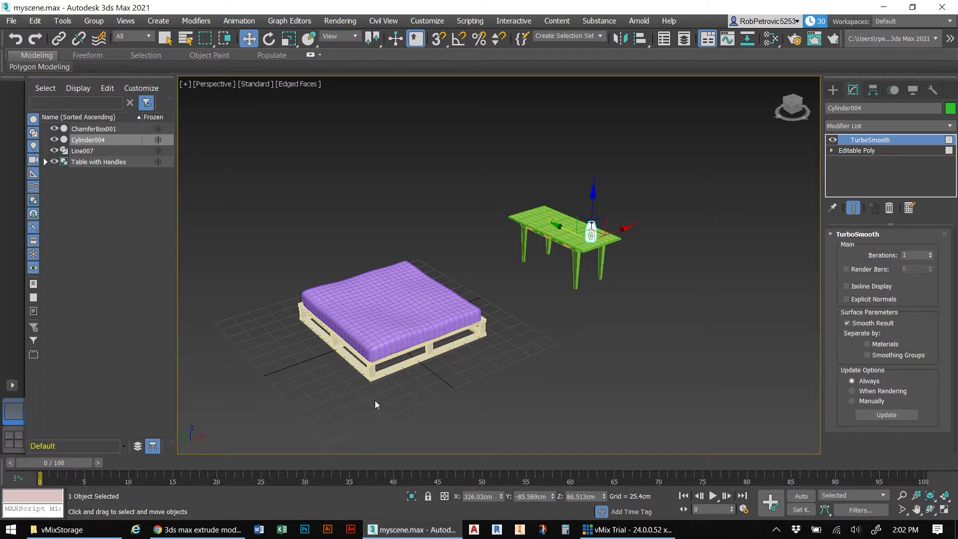
{"action": "middle_click_drag", "start_coordinate": [451, 302], "coordinate": [538, 315]}
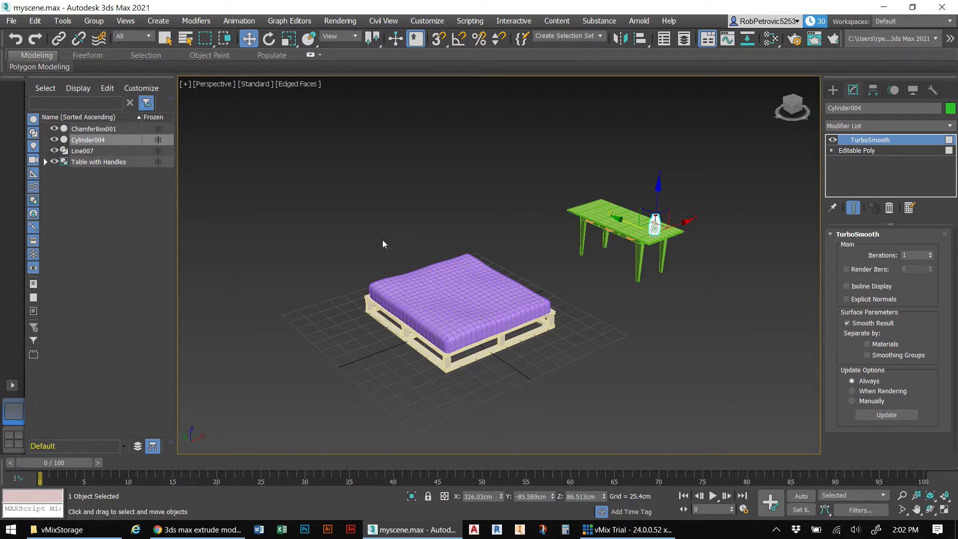
Draw a six-point star spline on the ground in front of the table, with radii of about 52 cm and 77 cm
{"action": "left_click", "coordinate": [833, 90]}
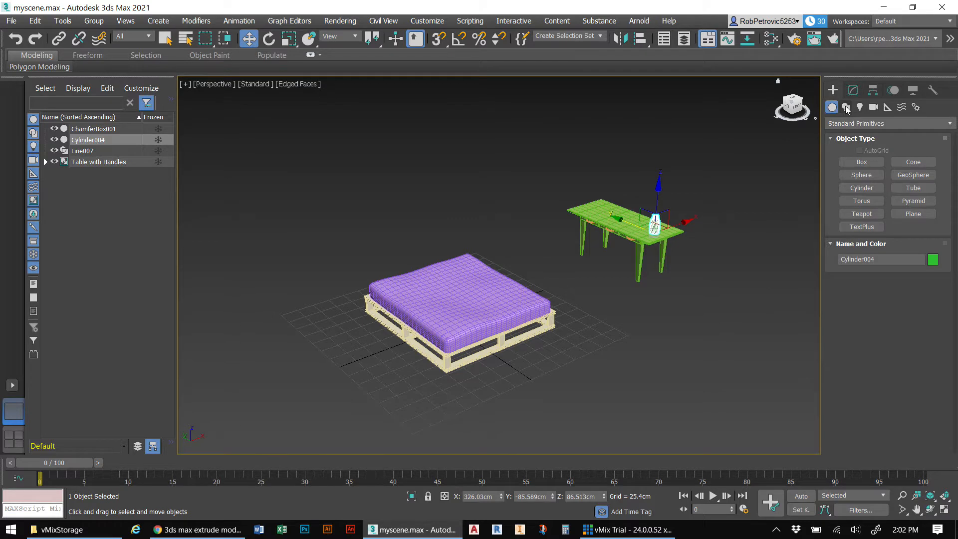
{"action": "left_click", "coordinate": [845, 108]}
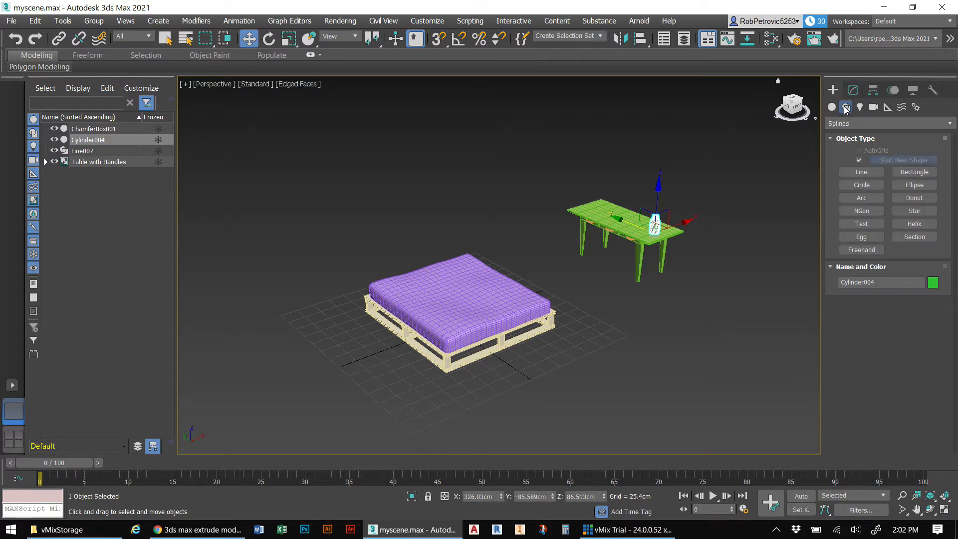
{"action": "left_click", "coordinate": [916, 213]}
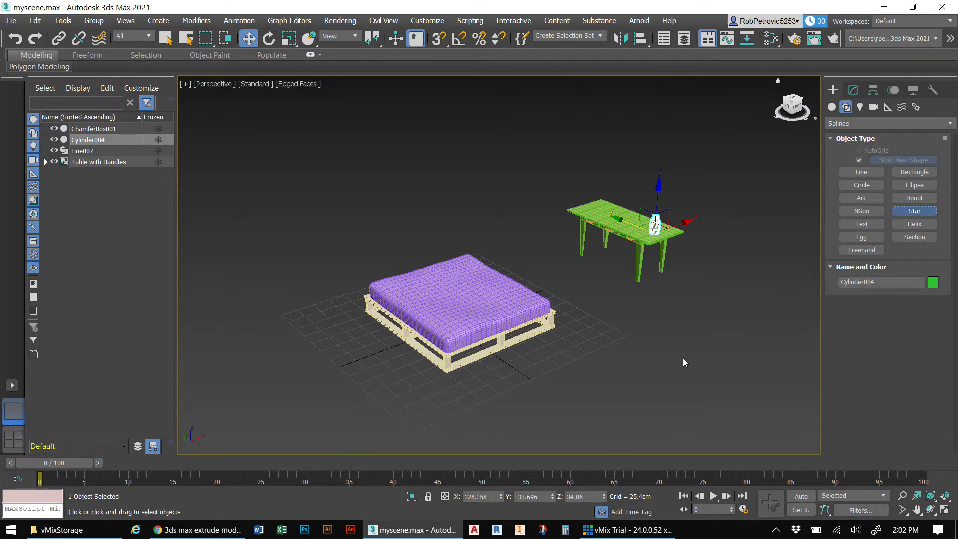
{"action": "left_click_drag", "start_coordinate": [628, 334], "coordinate": [660, 330]}
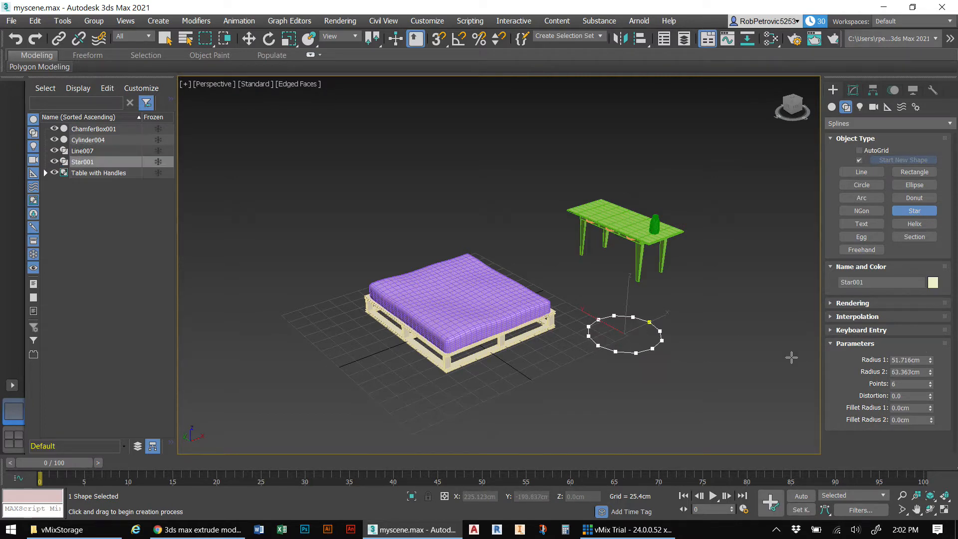
{"action": "left_click", "coordinate": [678, 348]}
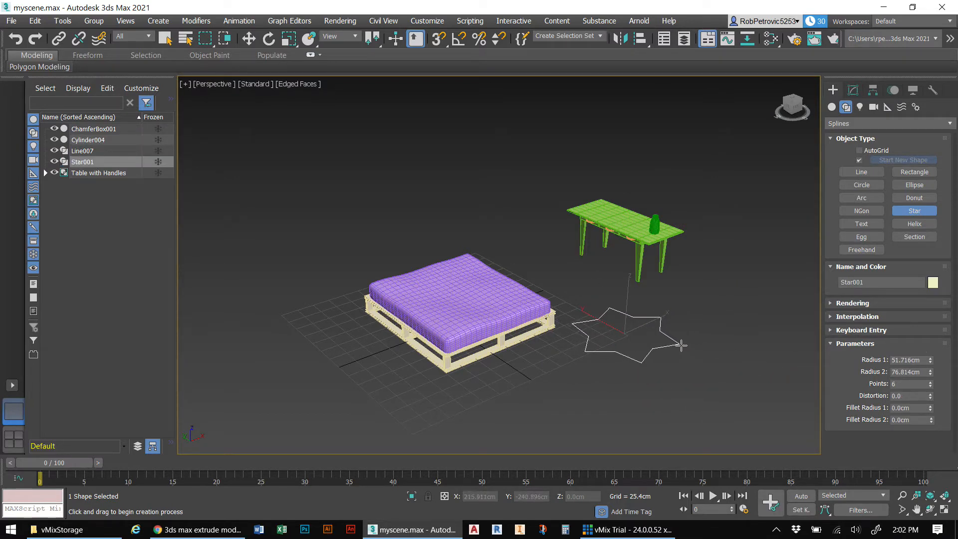
Reduce the star's Radius 1 to about 35.2 cm and Radius 2 to about 56.1 cm
{"action": "left_click_drag", "start_coordinate": [930, 363], "coordinate": [930, 396]}
{"action": "left_click", "coordinate": [853, 91]}
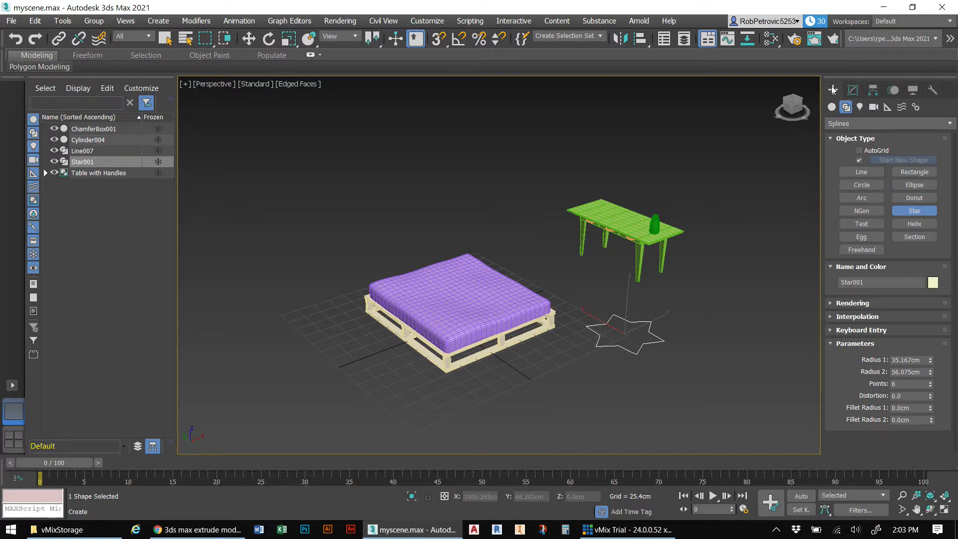
{"action": "left_click", "coordinate": [853, 91]}
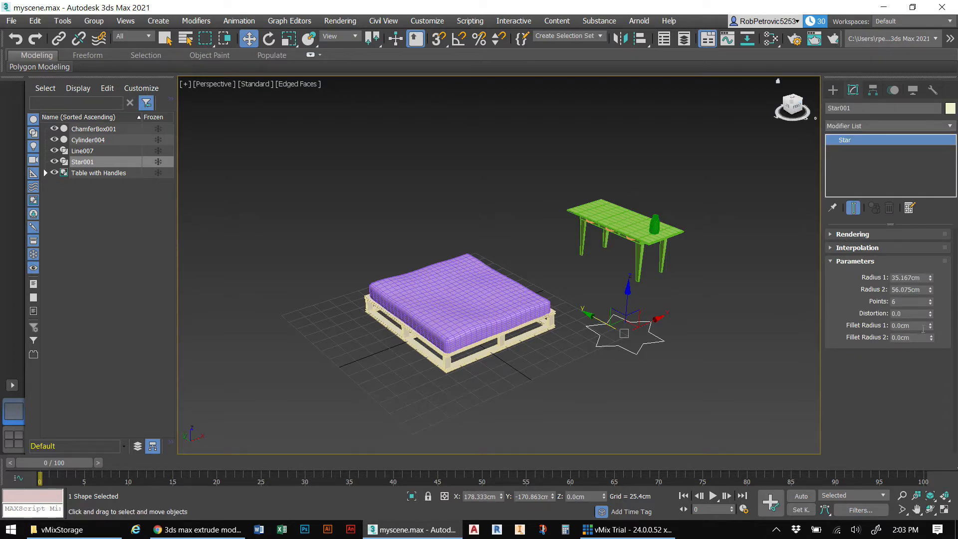
Round the star with Fillet Radius 1 of about 8.7 cm and Fillet Radius 2 of about 8.0 cm, and set its points to 7
{"action": "left_click_drag", "start_coordinate": [931, 328], "coordinate": [951, 156]}
{"action": "left_click_drag", "start_coordinate": [931, 339], "coordinate": [926, 300]}
{"action": "left_click_drag", "start_coordinate": [8, 184], "coordinate": [8, 178]}
{"action": "scroll", "coordinate": [611, 326], "scroll_direction": "up", "scroll_amount": 6}
{"action": "middle_click_drag", "start_coordinate": [644, 352], "coordinate": [496, 267]}
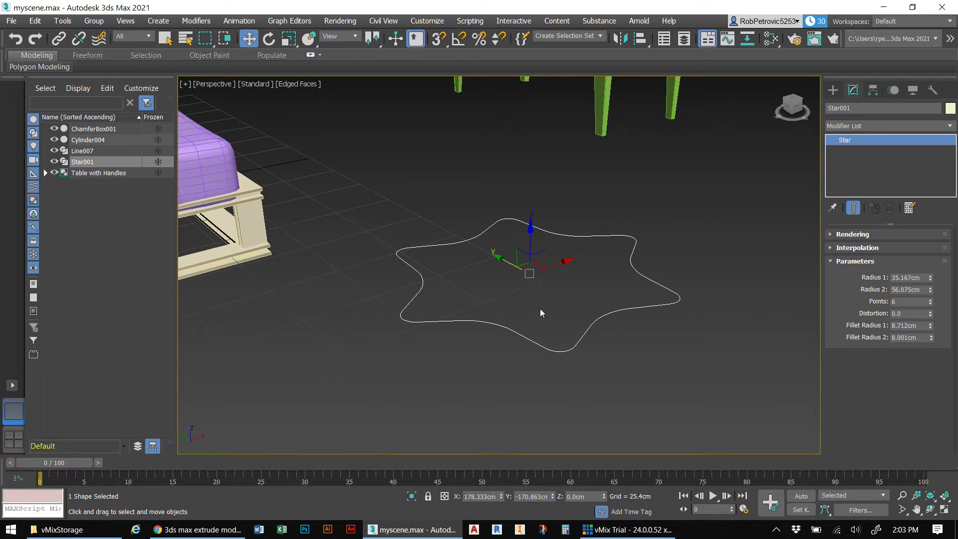
{"action": "left_click", "coordinate": [931, 300]}
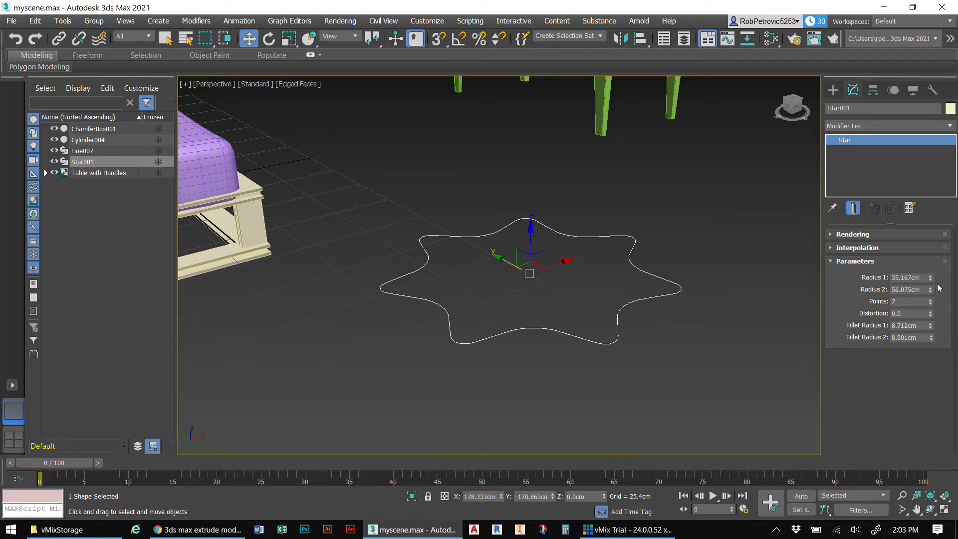
Apply an Extrude modifier to the star with an amount of 29.21 cm and 3 segments
{"action": "scroll", "coordinate": [564, 248], "scroll_direction": "down", "scroll_amount": 3}
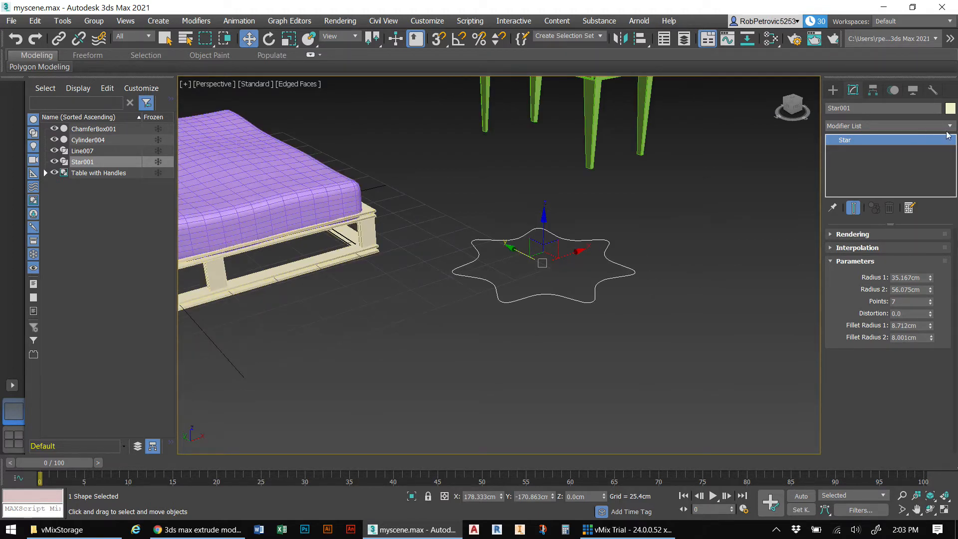
{"action": "scroll", "coordinate": [639, 292], "scroll_direction": "down", "scroll_amount": 5}
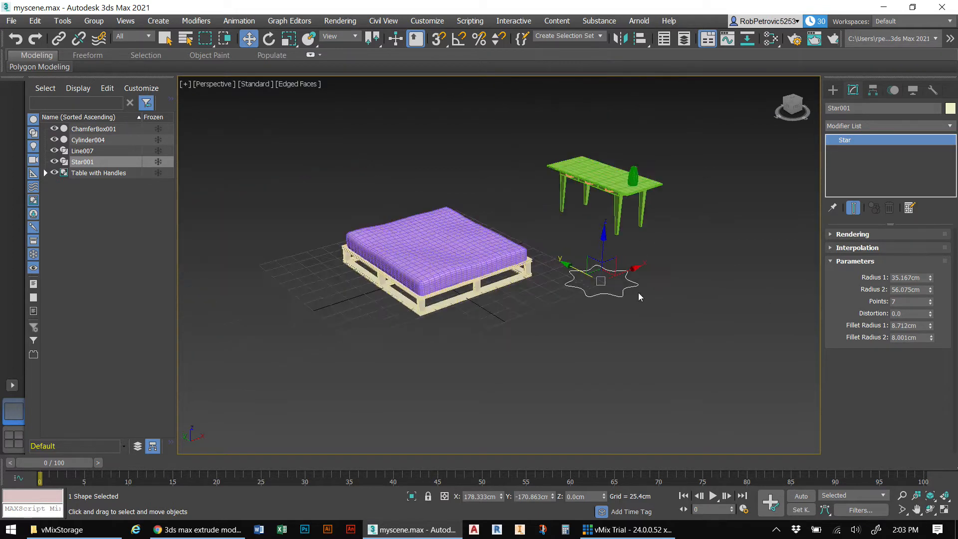
{"action": "mouse_move", "coordinate": [794, 104]}
{"action": "left_mouse_down"}
{"action": "mouse_move", "coordinate": [795, 119]}
{"action": "mouse_move", "coordinate": [801, 105]}
{"action": "left_mouse_up"}
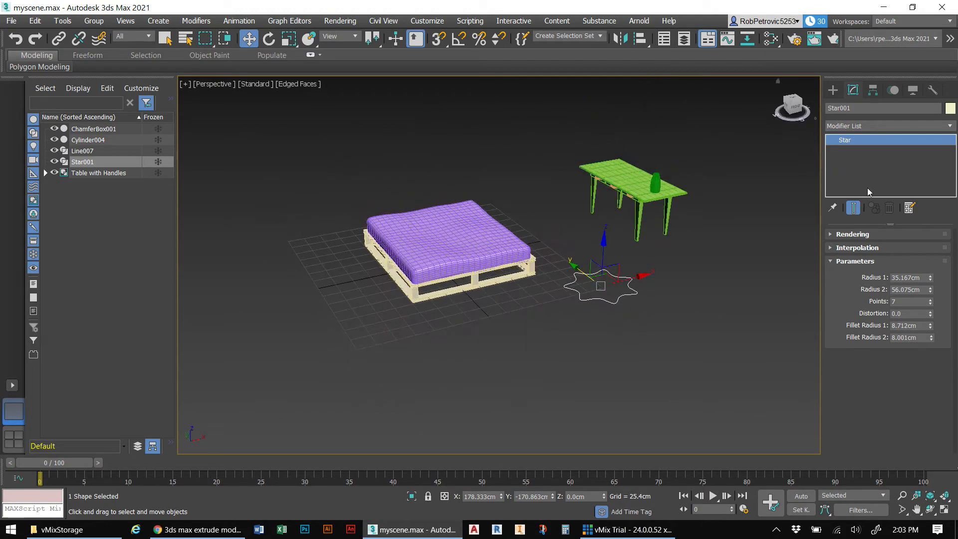
{"action": "left_click", "coordinate": [945, 128]}
{"action": "type", "text": "ex"}
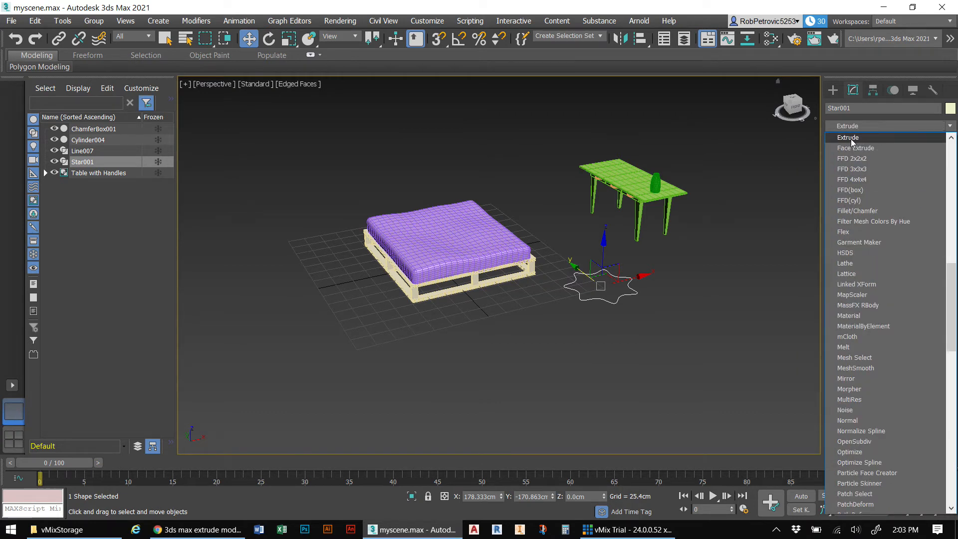
{"action": "left_click", "coordinate": [852, 138]}
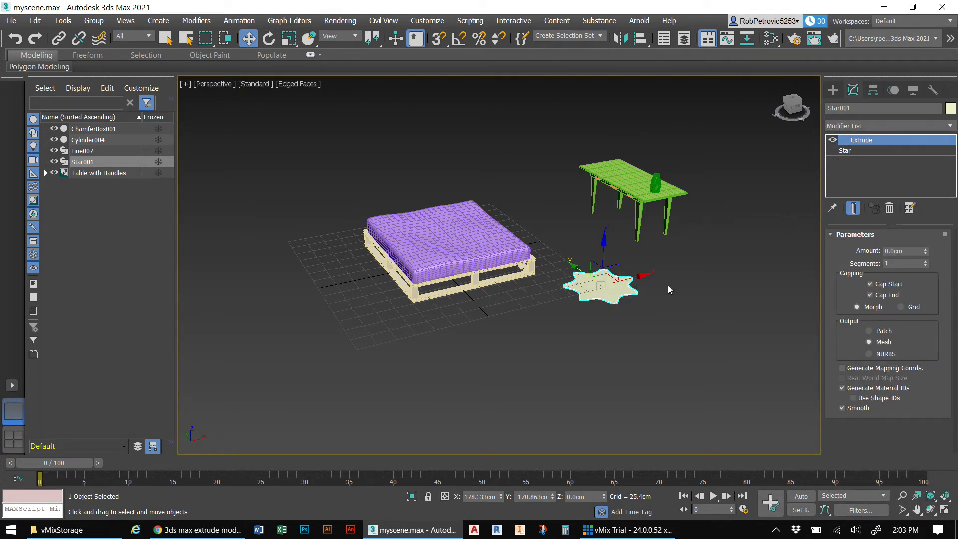
{"action": "scroll", "coordinate": [618, 286], "scroll_direction": "up", "scroll_amount": 4}
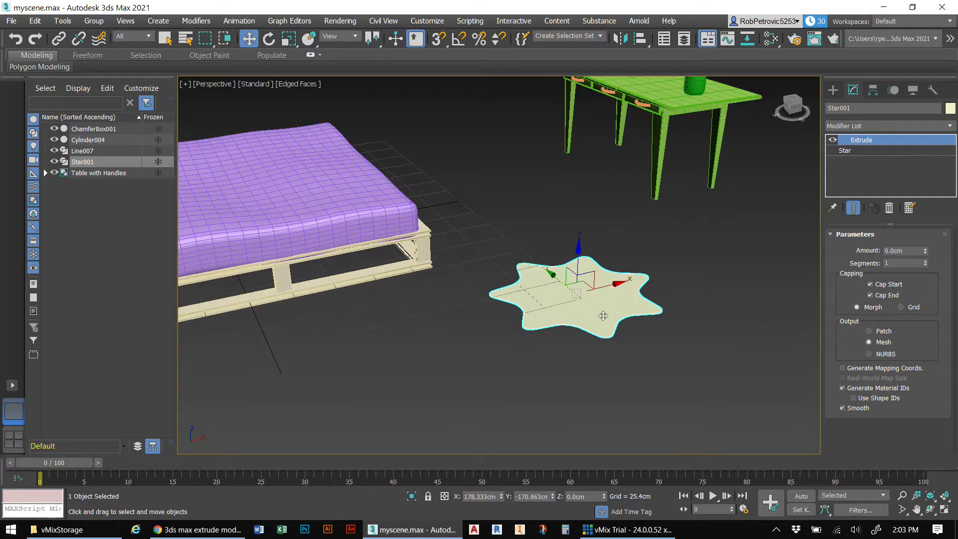
{"action": "left_click_drag", "start_coordinate": [925, 253], "coordinate": [927, 239]}
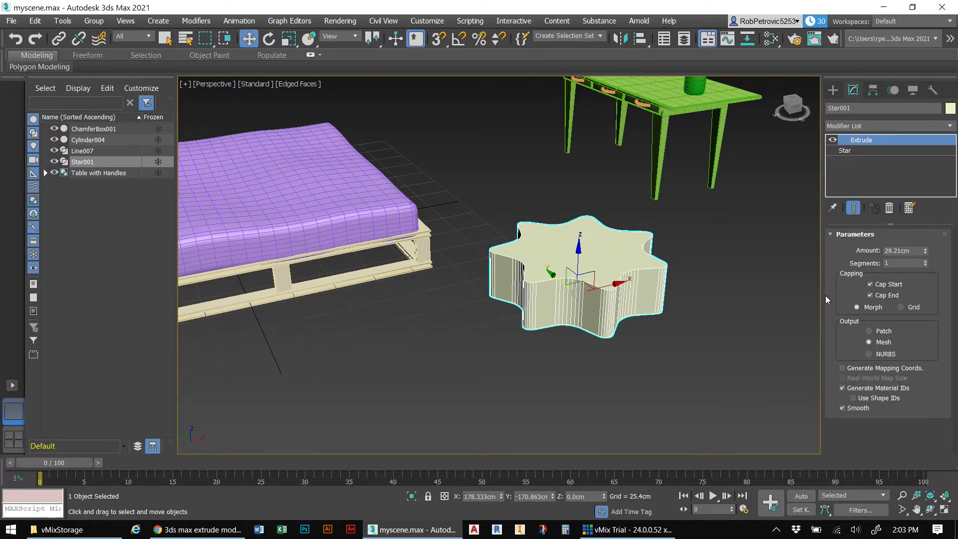
{"action": "left_click", "coordinate": [925, 260]}
{"action": "left_click", "coordinate": [926, 260]}
Shrink the base star beneath the Extrude modifier to Radius 1 of about 18.9 cm and Radius 2 of about 40.1 cm
{"action": "left_click", "coordinate": [847, 150]}
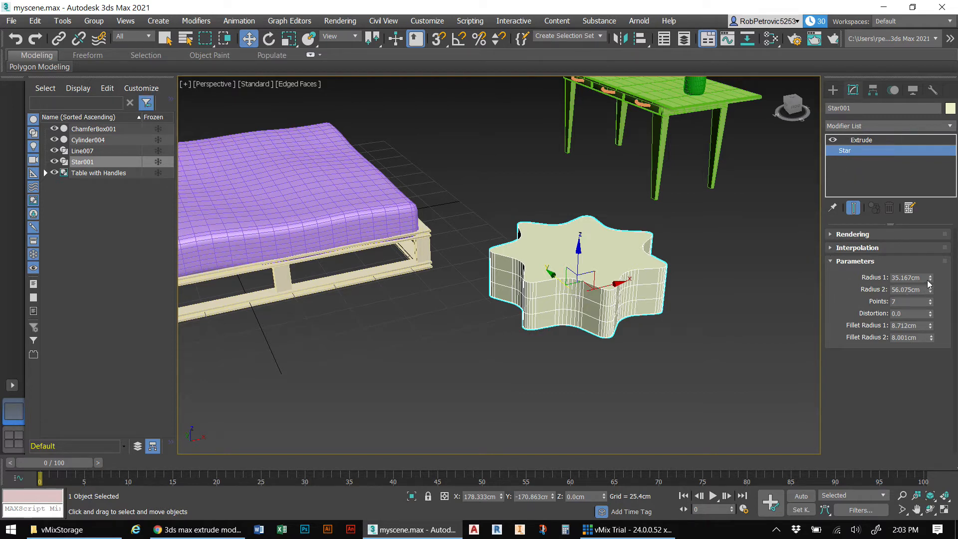
{"action": "left_click_drag", "start_coordinate": [931, 279], "coordinate": [933, 302]}
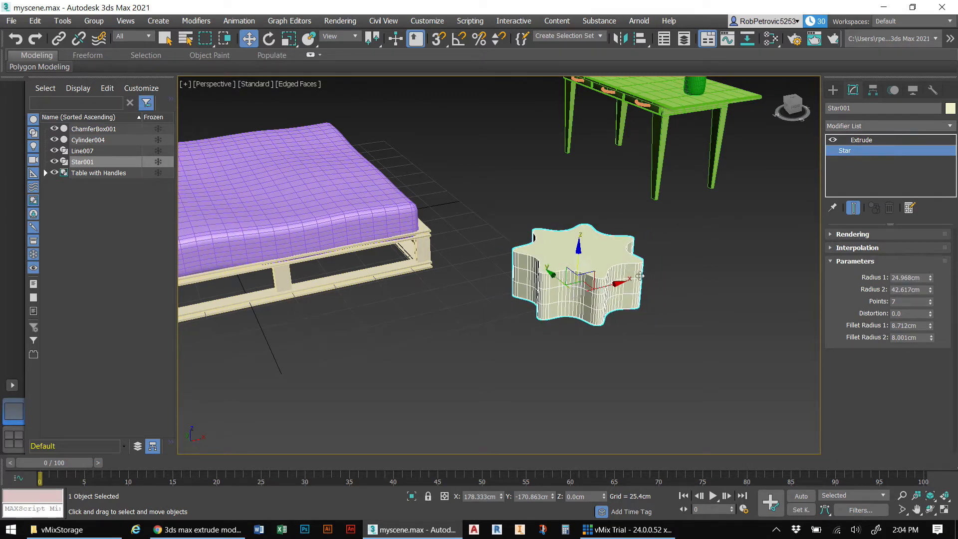
{"action": "left_click_drag", "start_coordinate": [931, 280], "coordinate": [932, 288]}
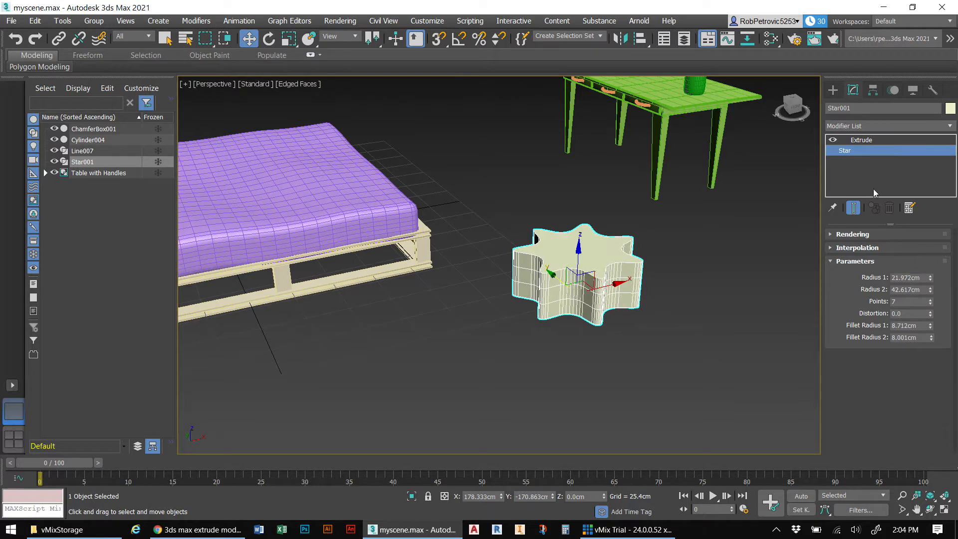
{"action": "left_click", "coordinate": [863, 140]}
{"action": "left_click", "coordinate": [851, 151]}
{"action": "left_click_drag", "start_coordinate": [930, 290], "coordinate": [930, 284]}
Move the extruded star near the table, to about X 246.8 cm and Y -0.96 cm
{"action": "left_click_drag", "start_coordinate": [551, 275], "coordinate": [500, 204]}
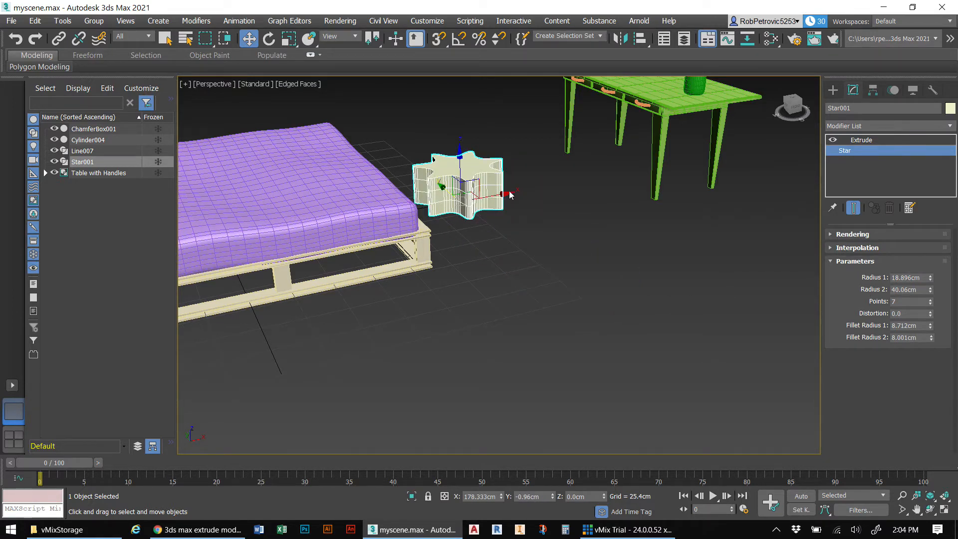
{"action": "left_click", "coordinate": [513, 196]}
{"action": "left_click", "coordinate": [504, 195]}
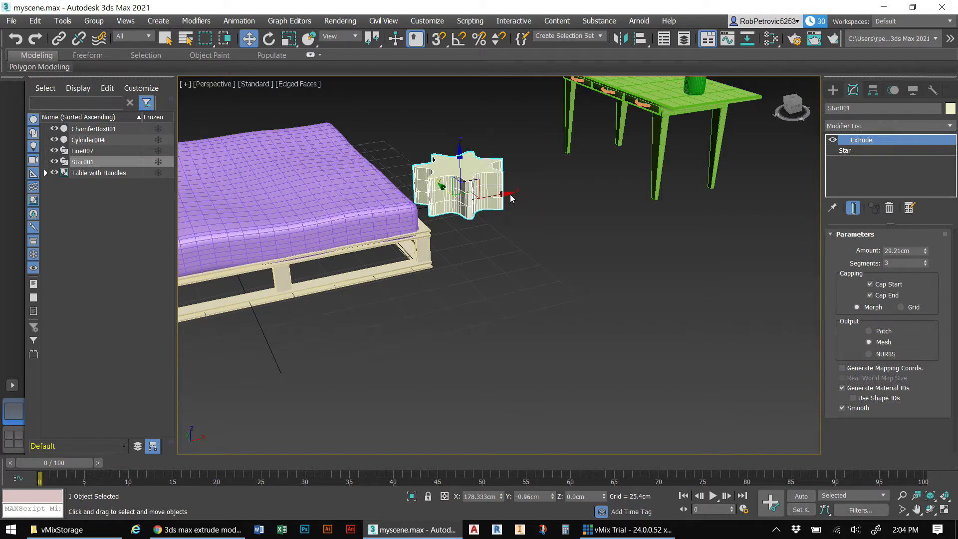
{"action": "left_click_drag", "start_coordinate": [509, 192], "coordinate": [594, 194]}
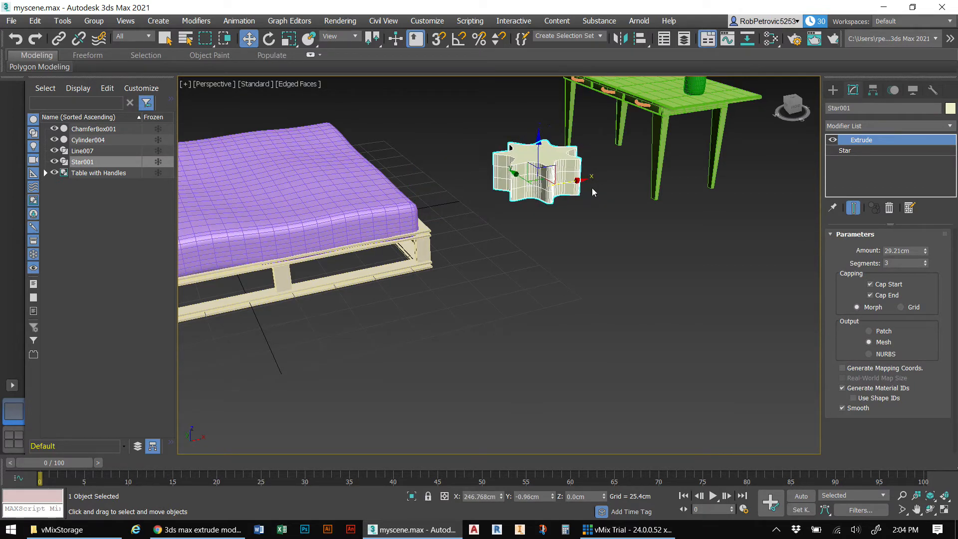
{"action": "scroll", "coordinate": [497, 283], "scroll_direction": "down", "scroll_amount": 5}
{"action": "middle_click_drag", "start_coordinate": [531, 254], "coordinate": [582, 279]}
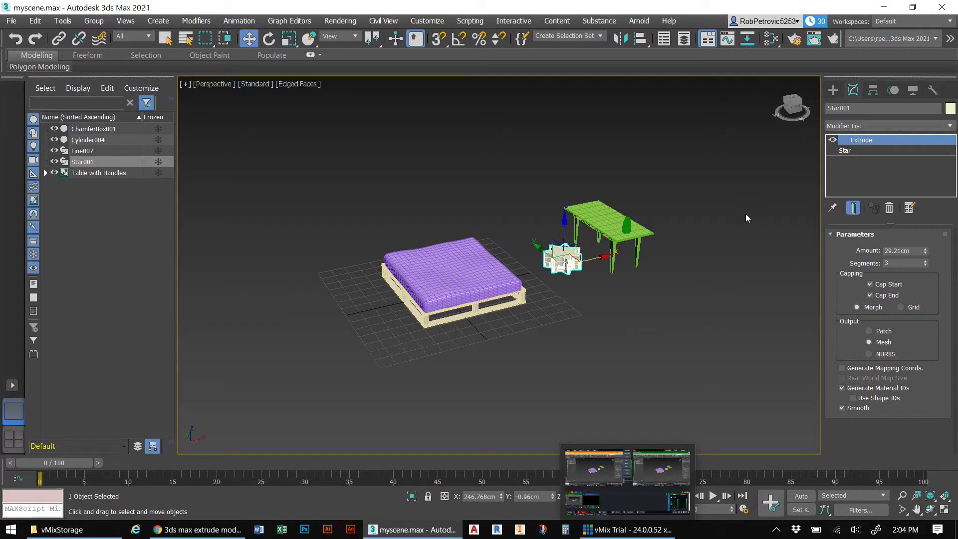
Draw a closed five-vertex line profile in the Front view, about 8 cm wide and 6.5 cm tall, with straight back and base and a curved outer edge
{"action": "left_click", "coordinate": [832, 92]}
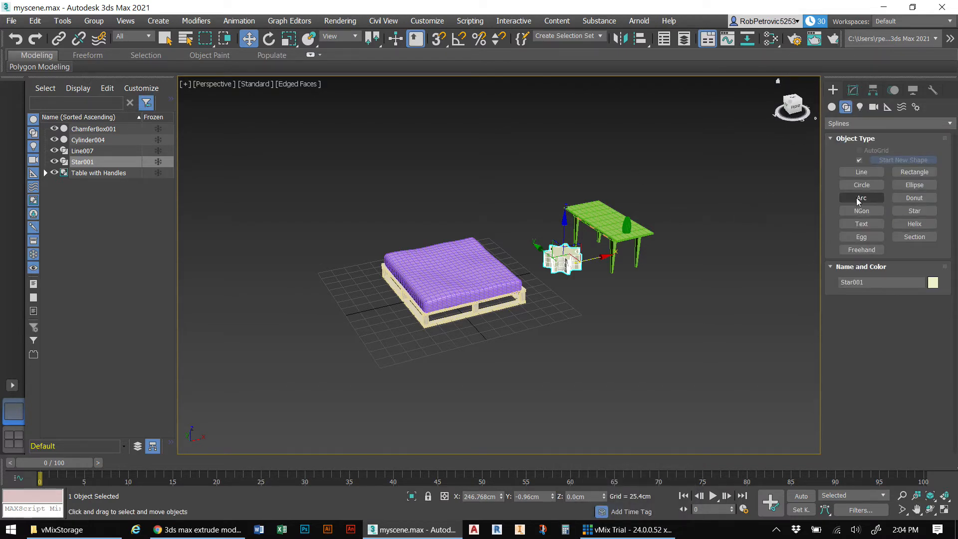
{"action": "left_click", "coordinate": [863, 172]}
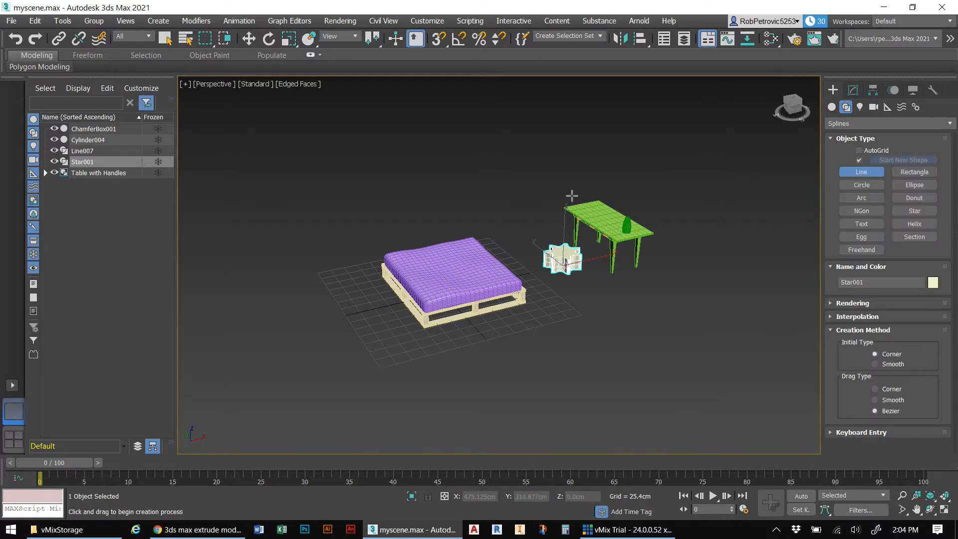
{"action": "left_click", "coordinate": [218, 84]}
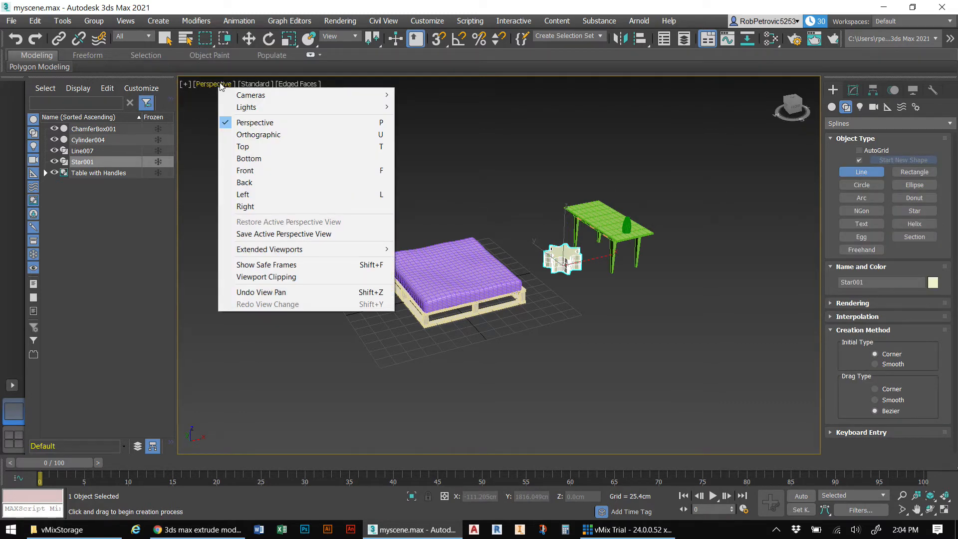
{"action": "left_click", "coordinate": [269, 171]}
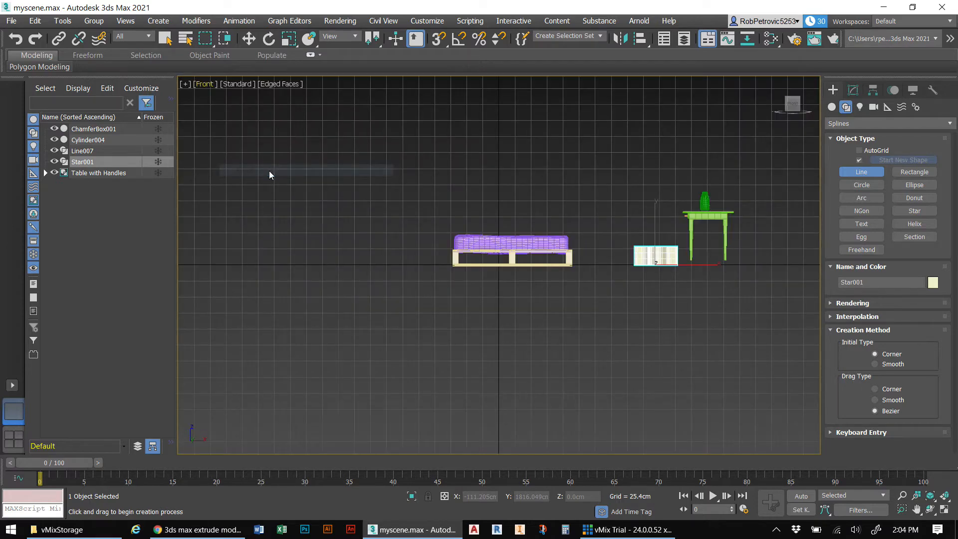
{"action": "middle_click_drag", "start_coordinate": [508, 285], "coordinate": [685, 294]}
{"action": "scroll", "coordinate": [555, 274], "scroll_direction": "up", "scroll_amount": 8}
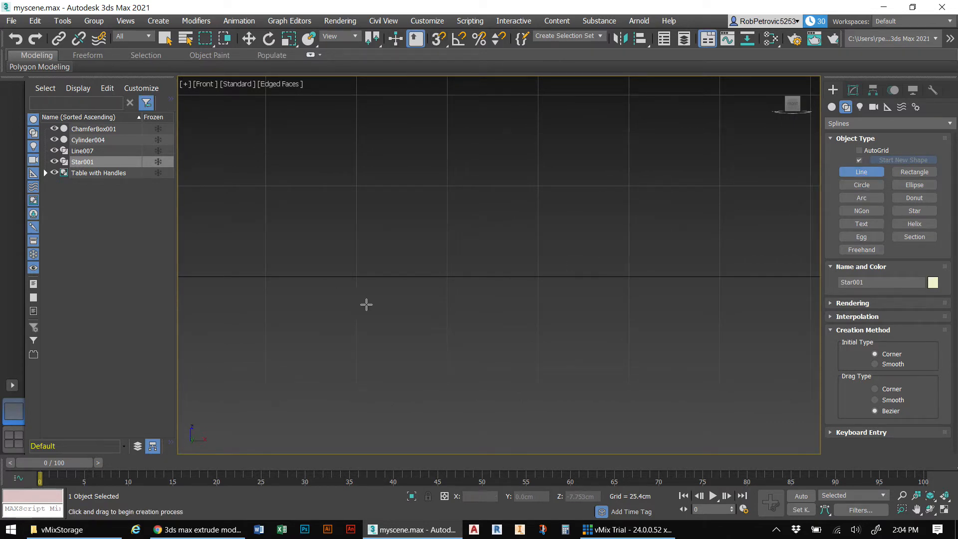
{"action": "left_click", "coordinate": [447, 277]}
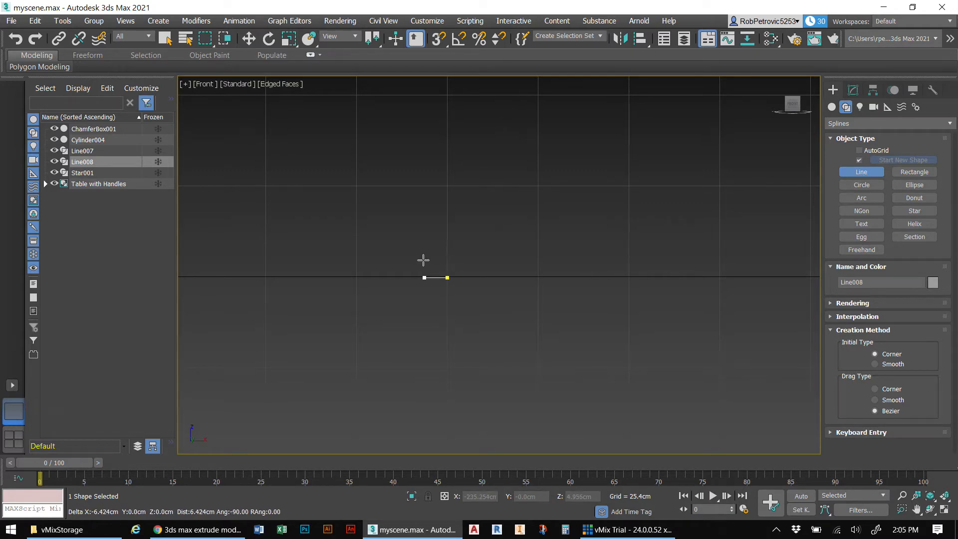
{"action": "left_click", "coordinate": [446, 255]}
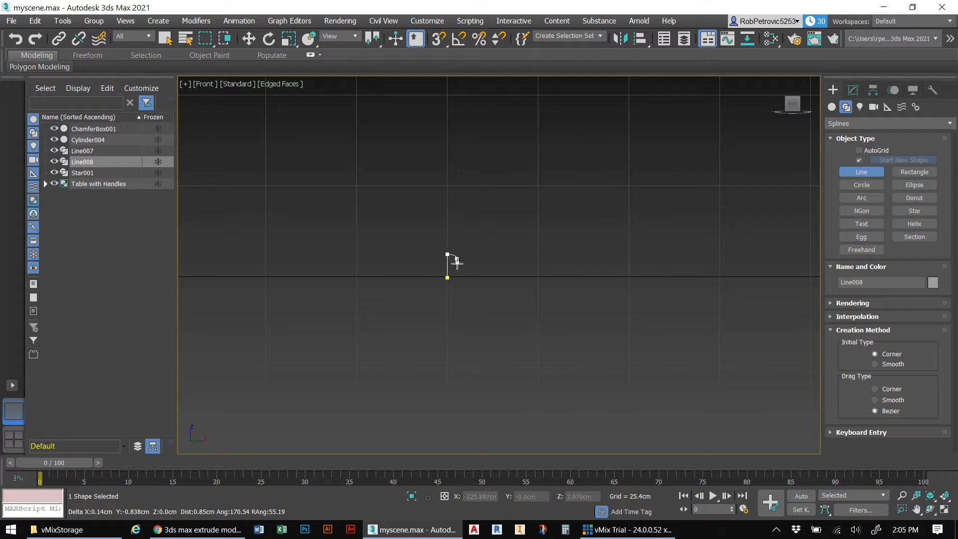
{"action": "left_click", "coordinate": [464, 270]}
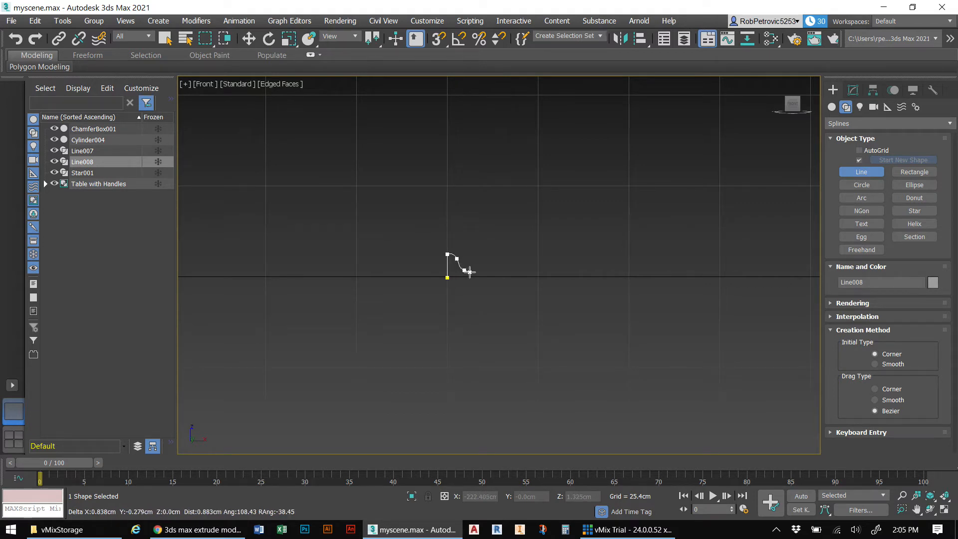
{"action": "left_click", "coordinate": [476, 278]}
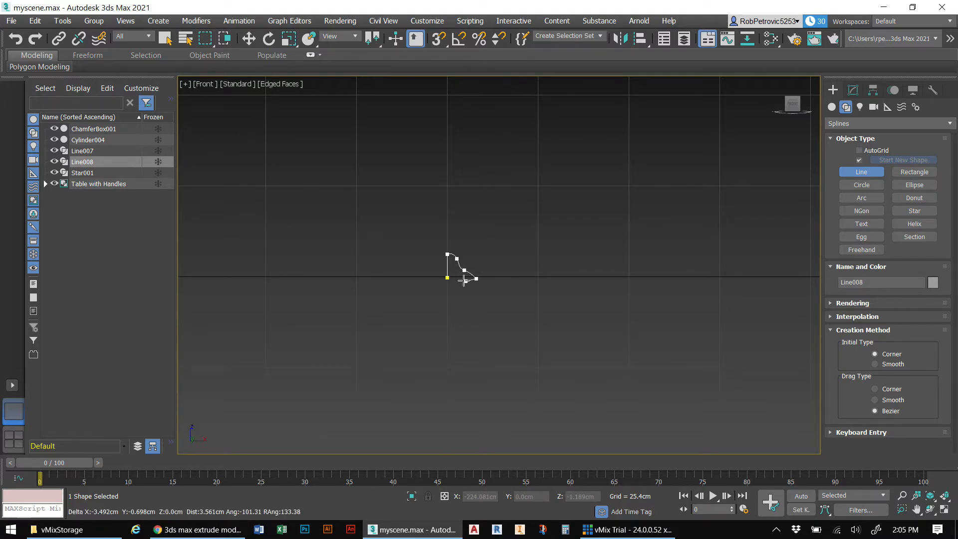
{"action": "scroll", "coordinate": [448, 279], "scroll_direction": "up", "scroll_amount": 10}
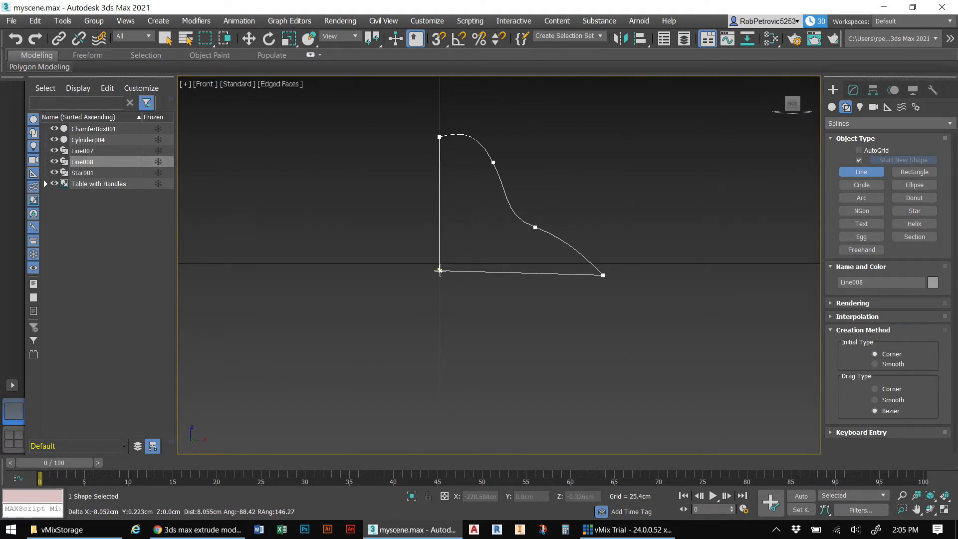
{"action": "left_click", "coordinate": [439, 272]}
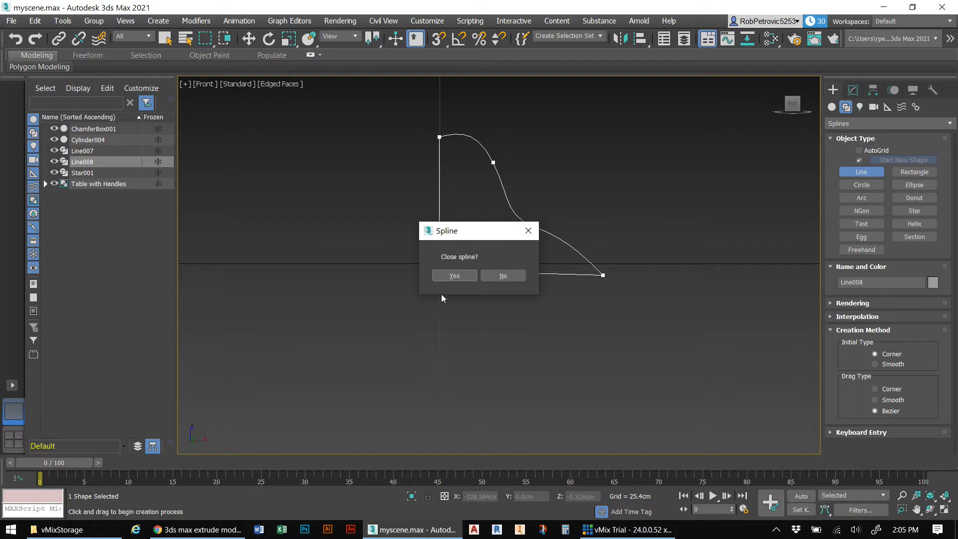
{"action": "left_click", "coordinate": [454, 276]}
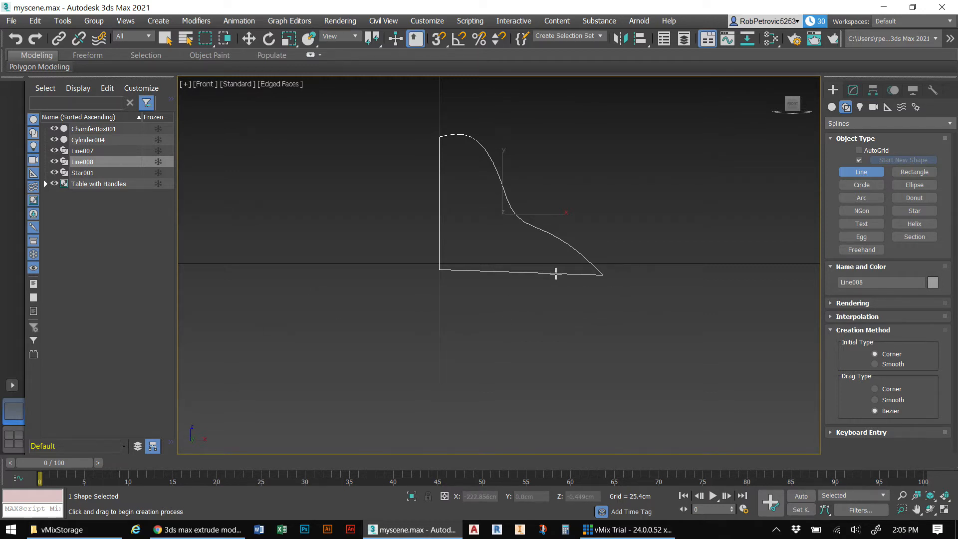
Convert the closed line profile to an Editable Spline
{"action": "key", "text": "w"}
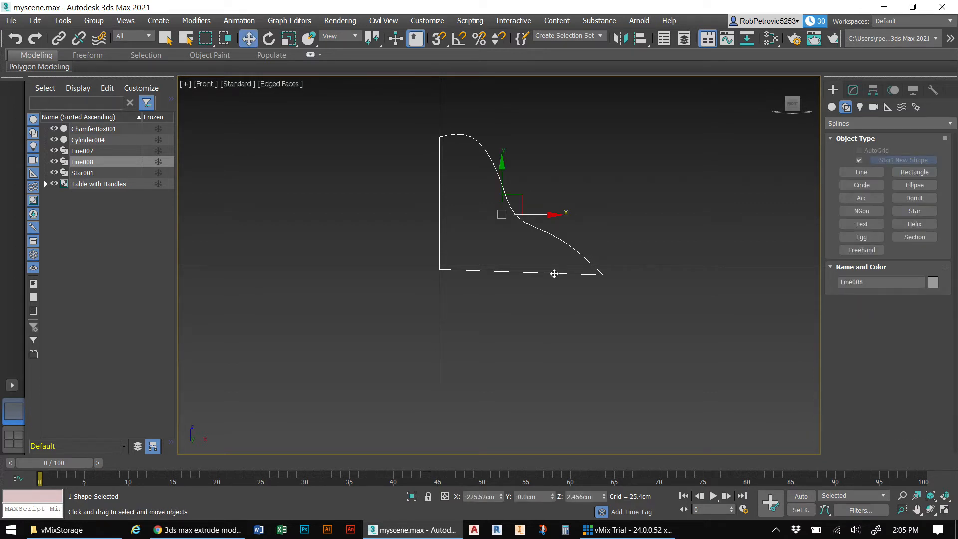
{"action": "right_click", "coordinate": [554, 273]}
{"action": "mouse_move", "coordinate": [619, 411]}
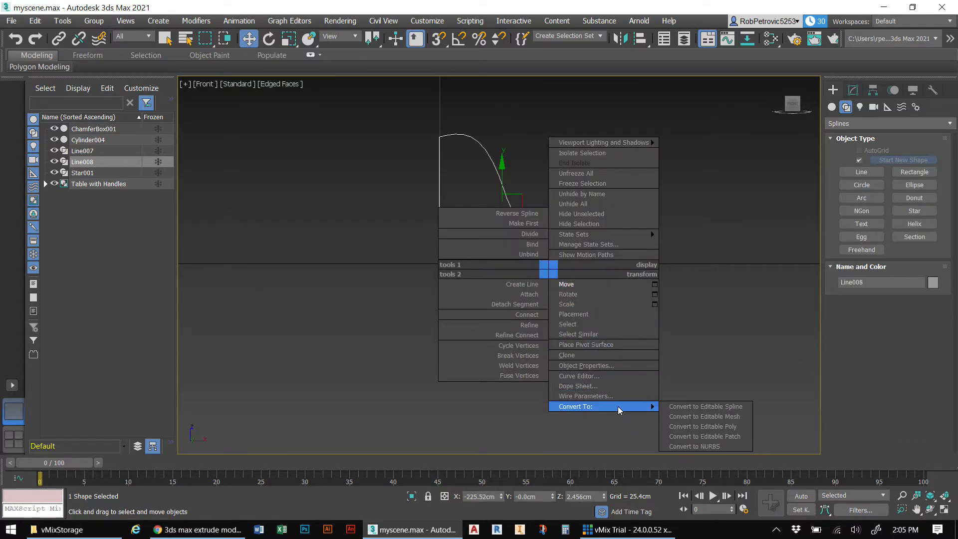
{"action": "left_click", "coordinate": [712, 405]}
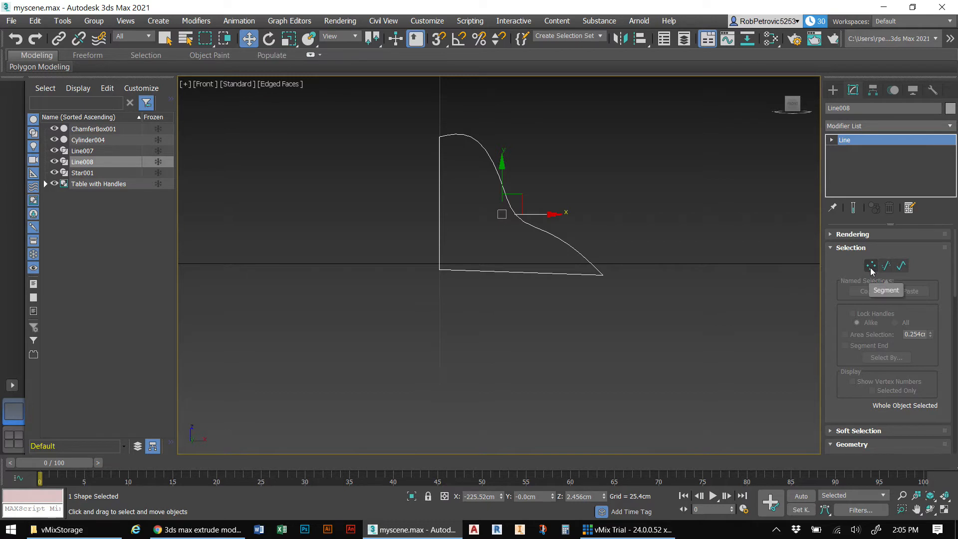
At vertex level, raise the profile's lower outer corner to Z about -0.26 cm to straighten the base edge
{"action": "left_click", "coordinate": [872, 267]}
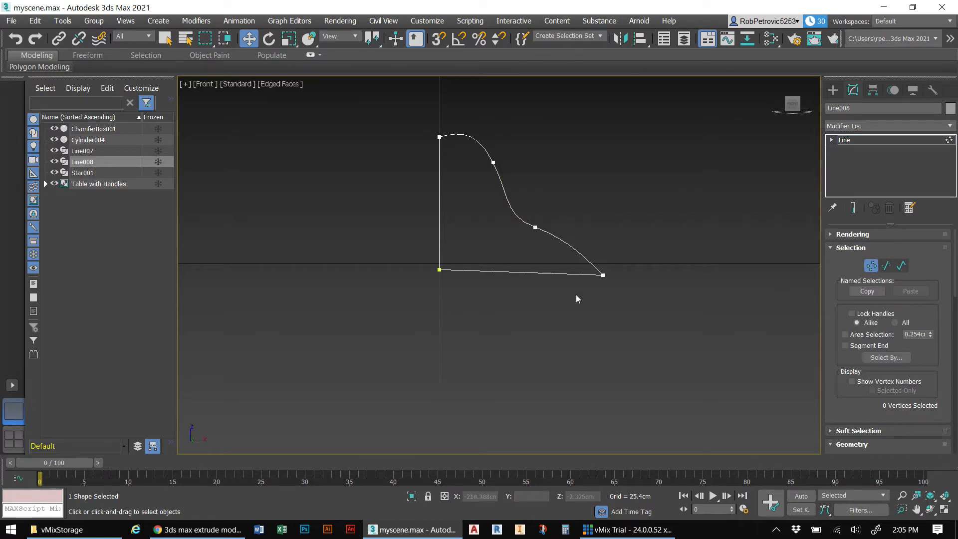
{"action": "left_click", "coordinate": [603, 275]}
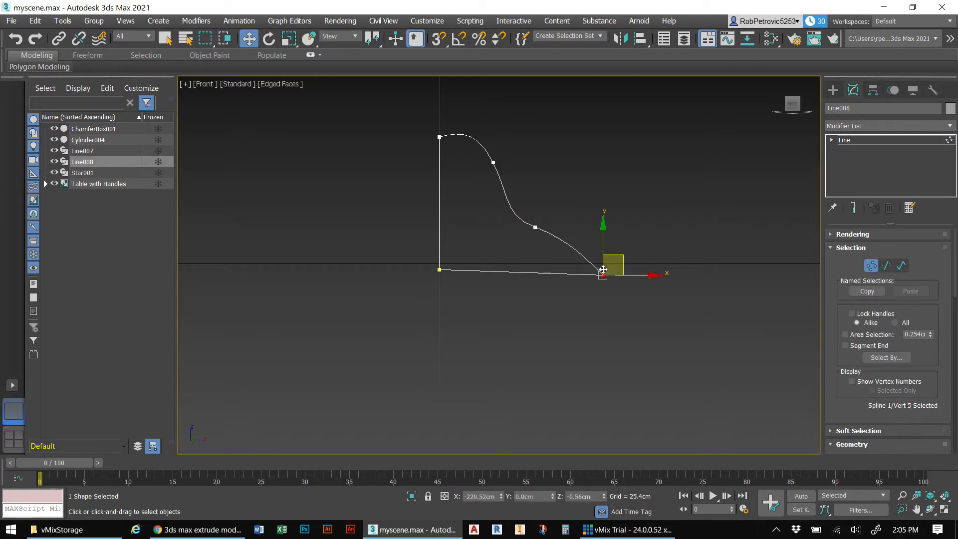
{"action": "left_click_drag", "start_coordinate": [602, 221], "coordinate": [602, 220]}
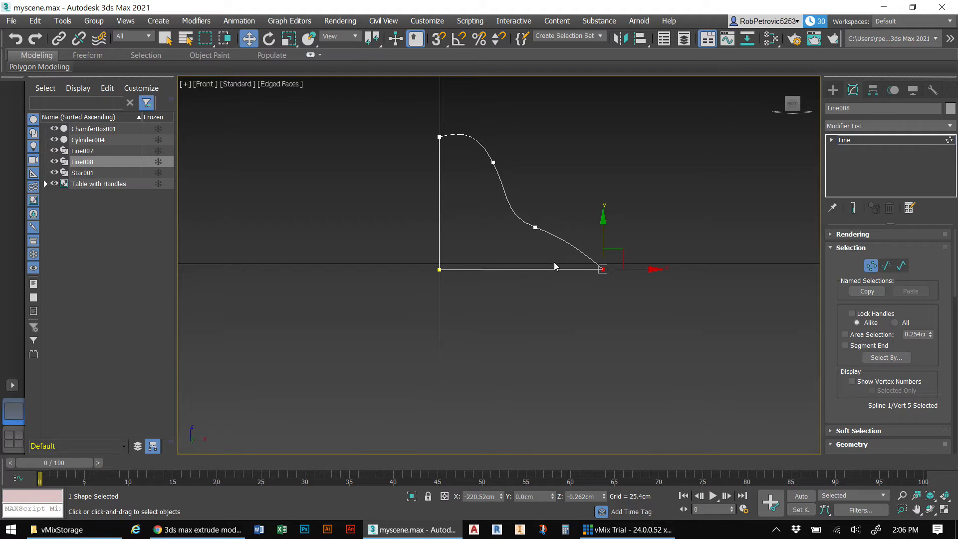
Adjust the lower curve vertex's Bezier handle and pull the lower outer corner inward to X about -222.42 cm
{"action": "left_click", "coordinate": [536, 227]}
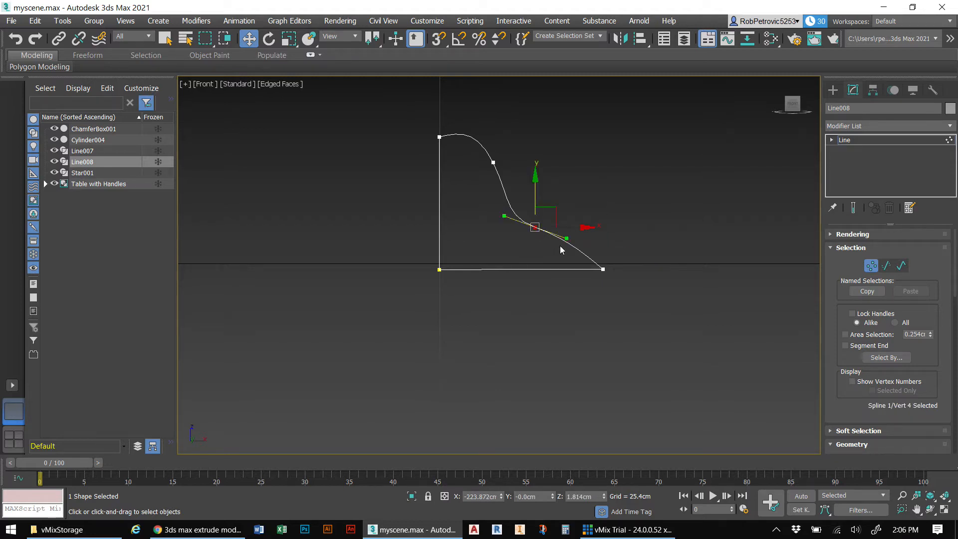
{"action": "left_click_drag", "start_coordinate": [567, 239], "coordinate": [567, 243]}
{"action": "left_click", "coordinate": [602, 270]}
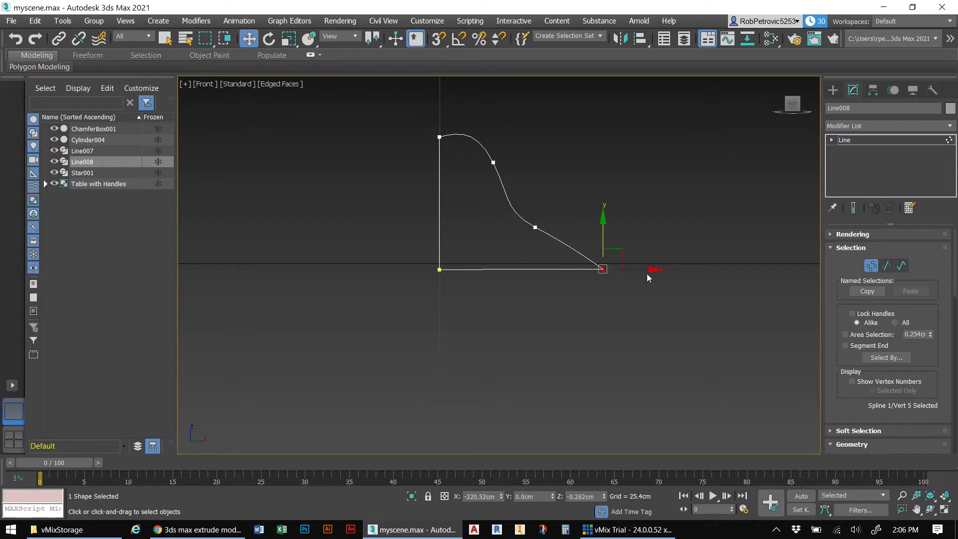
{"action": "left_click_drag", "start_coordinate": [640, 273], "coordinate": [614, 266]}
Shift the profile's upper curve vertex inward and raise the top back vertex to Z about 6.82 cm
{"action": "left_click_drag", "start_coordinate": [492, 161], "coordinate": [483, 196]}
{"action": "left_click", "coordinate": [439, 136]}
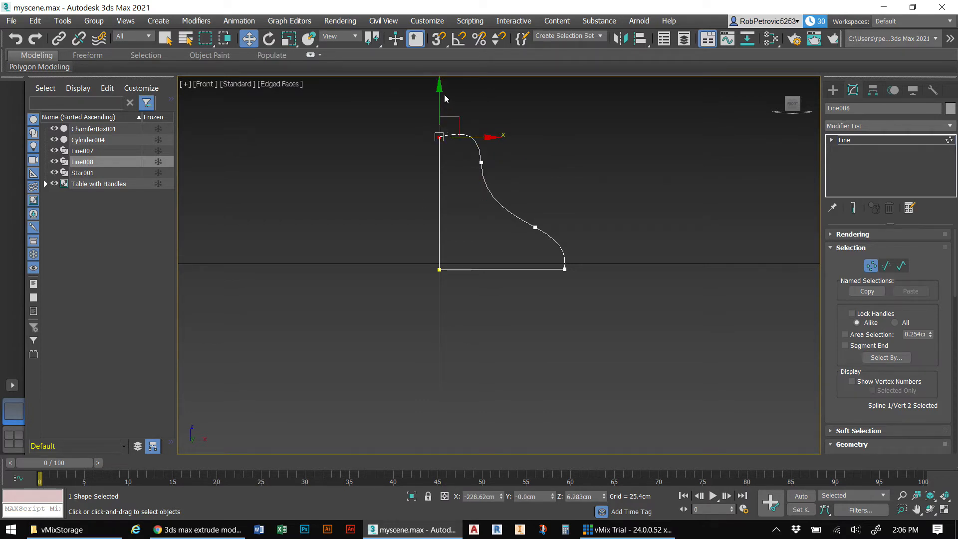
{"action": "left_click_drag", "start_coordinate": [440, 88], "coordinate": [438, 76]}
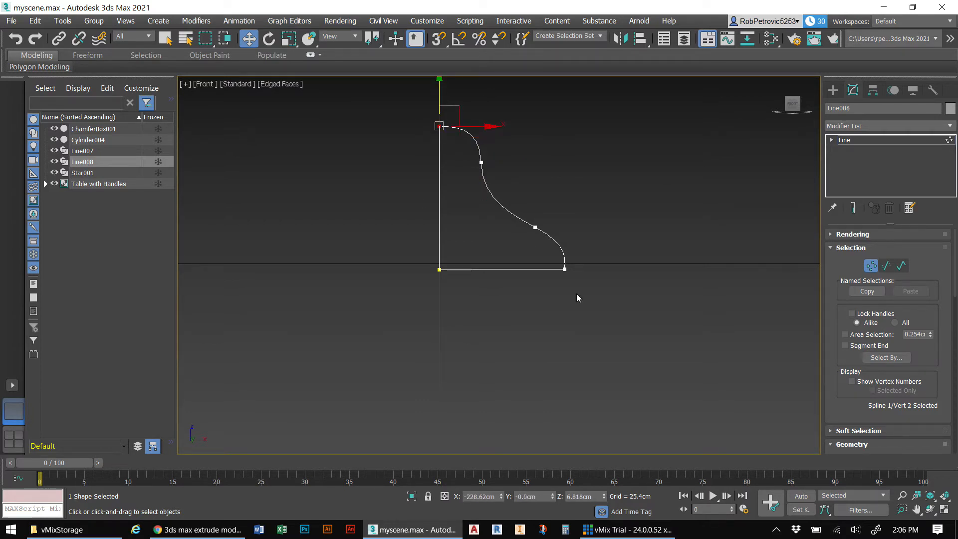
Fine-tune the height of the profile's lower outer corner to Z about -0.27 cm, level with the back corner
{"action": "scroll", "coordinate": [566, 309], "scroll_direction": "down", "scroll_amount": 2}
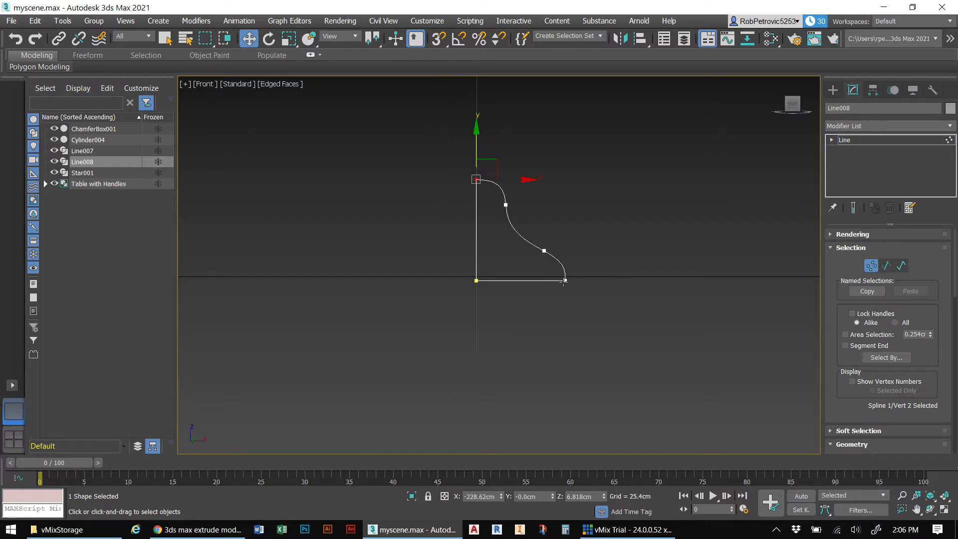
{"action": "left_click", "coordinate": [564, 281]}
{"action": "scroll", "coordinate": [564, 280], "scroll_direction": "up", "scroll_amount": 4}
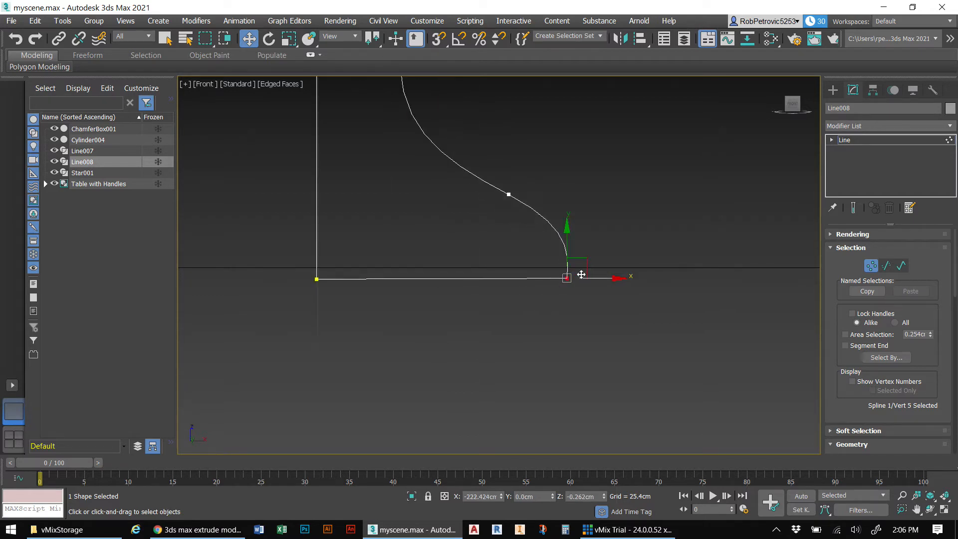
{"action": "left_click_drag", "start_coordinate": [567, 232], "coordinate": [565, 233]}
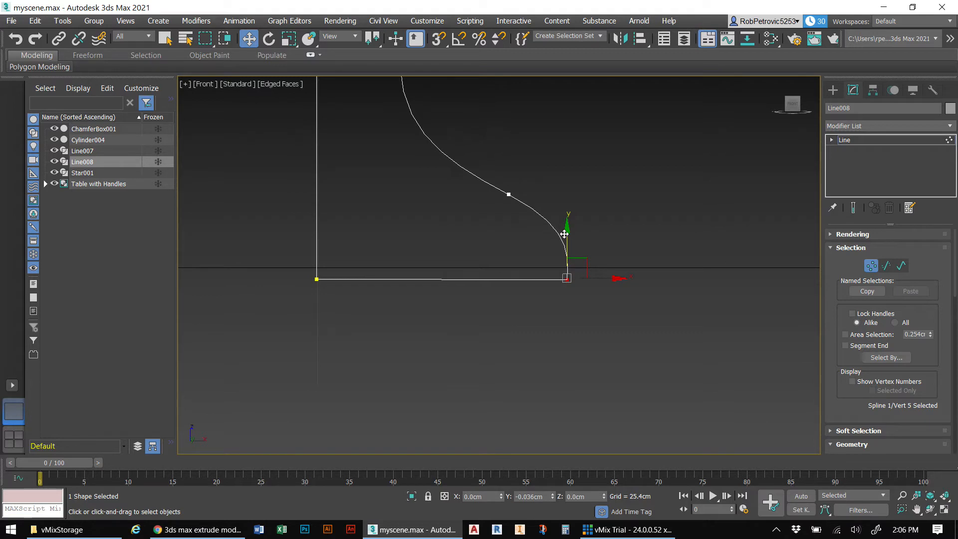
{"action": "left_click_drag", "start_coordinate": [563, 233], "coordinate": [563, 233]}
{"action": "scroll", "coordinate": [471, 312], "scroll_direction": "down", "scroll_amount": 6}
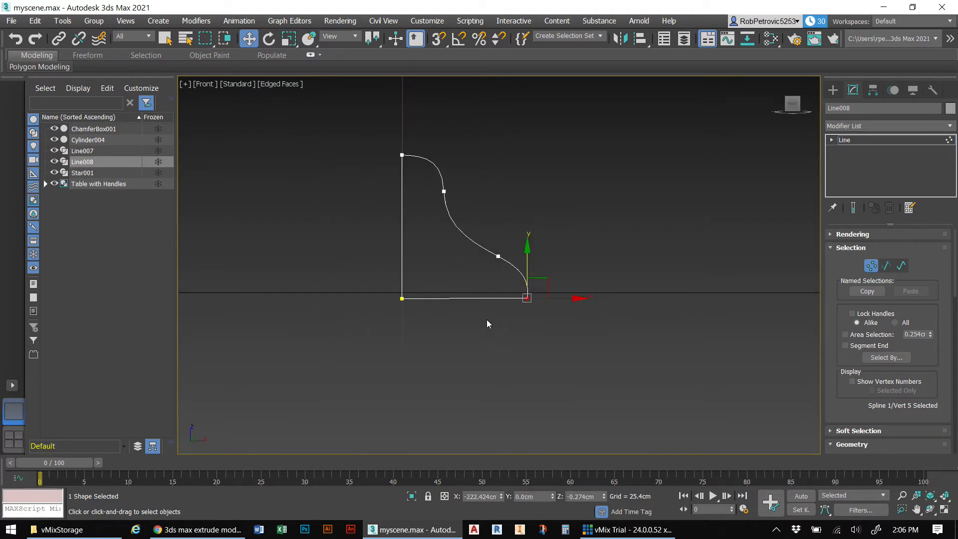
Return to the Perspective view and apply an Extrude modifier to the profile with an amount of 341.63 cm
{"action": "left_click", "coordinate": [778, 82]}
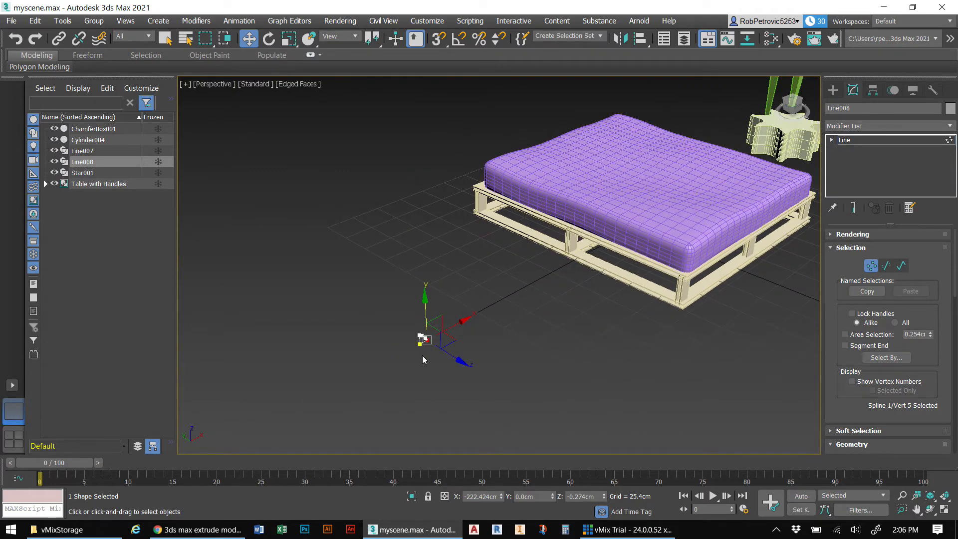
{"action": "key", "text": "z"}
{"action": "scroll", "coordinate": [457, 336], "scroll_direction": "down", "scroll_amount": 4}
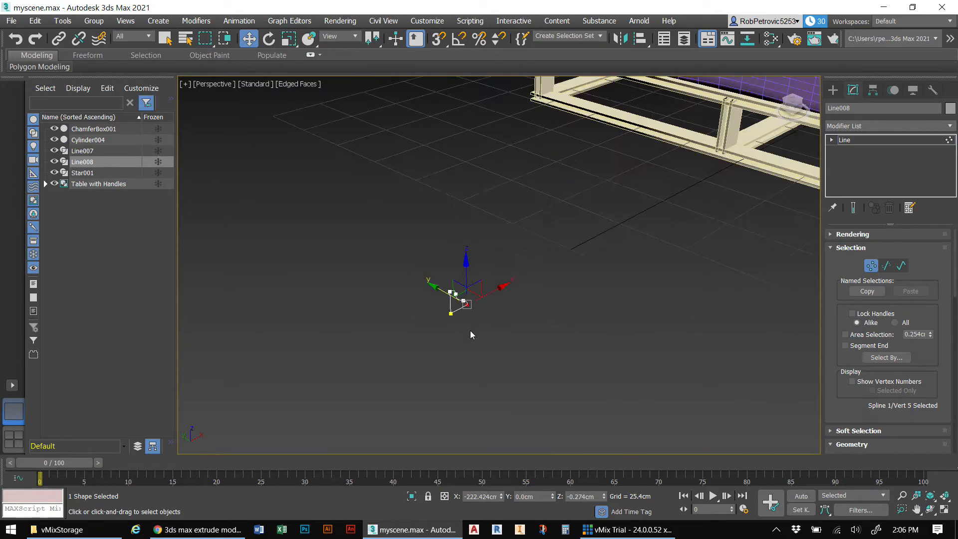
{"action": "scroll", "coordinate": [421, 312], "scroll_direction": "down", "scroll_amount": 2}
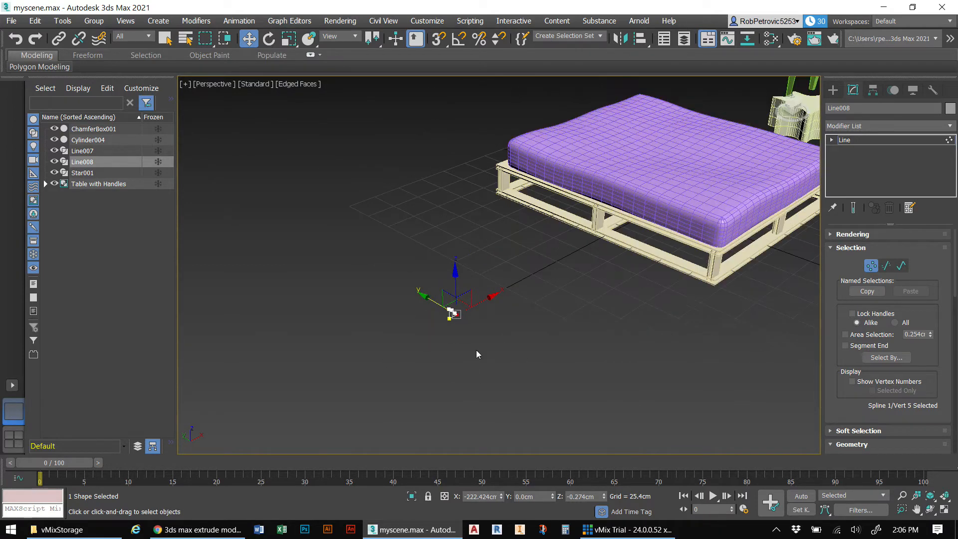
{"action": "left_click", "coordinate": [951, 126]}
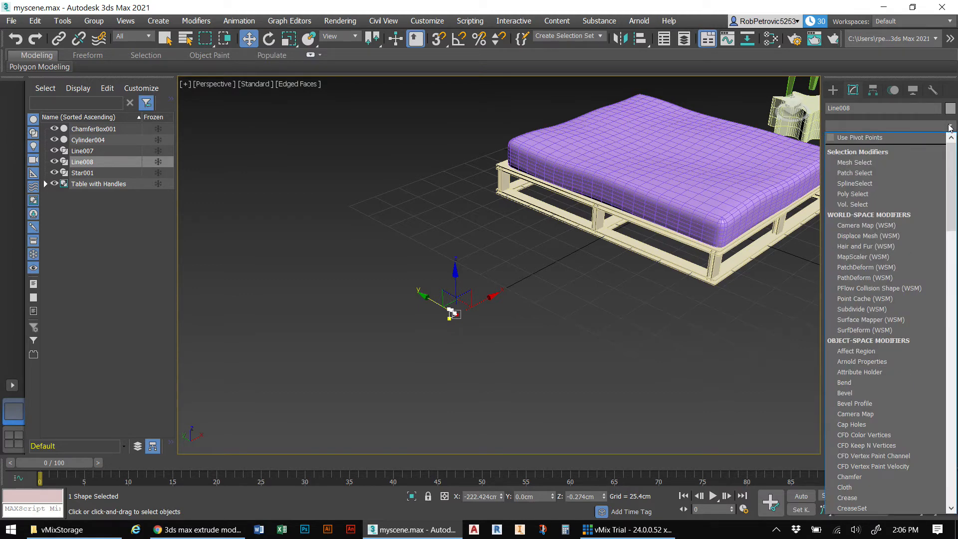
{"action": "type", "text": "ex"}
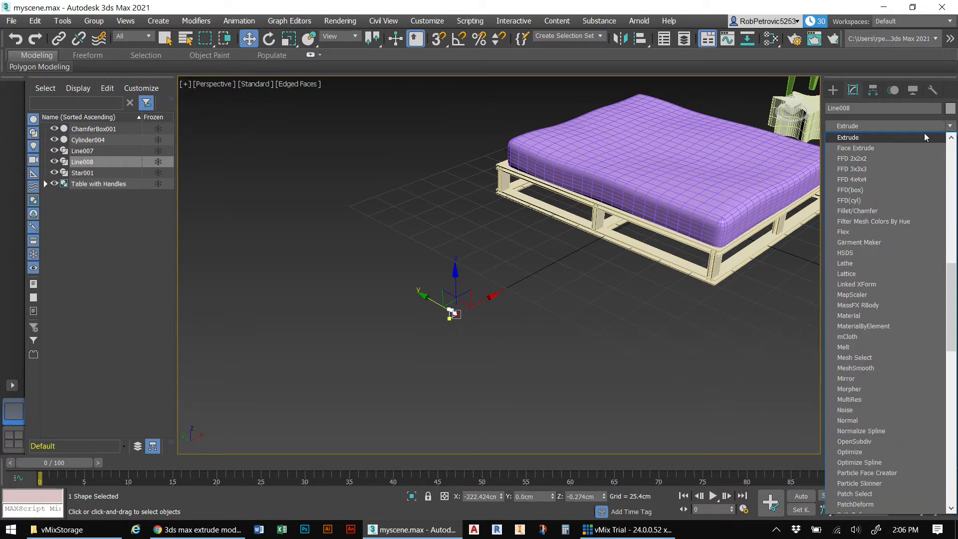
{"action": "left_click", "coordinate": [891, 138]}
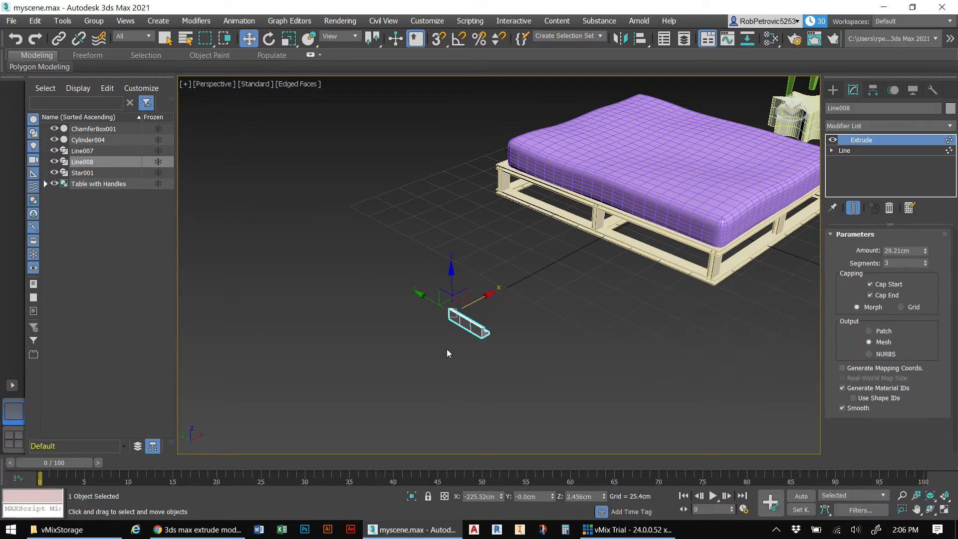
{"action": "left_click_drag", "start_coordinate": [926, 253], "coordinate": [934, 181]}
{"action": "middle_click_drag", "start_coordinate": [725, 295], "coordinate": [459, 185]}
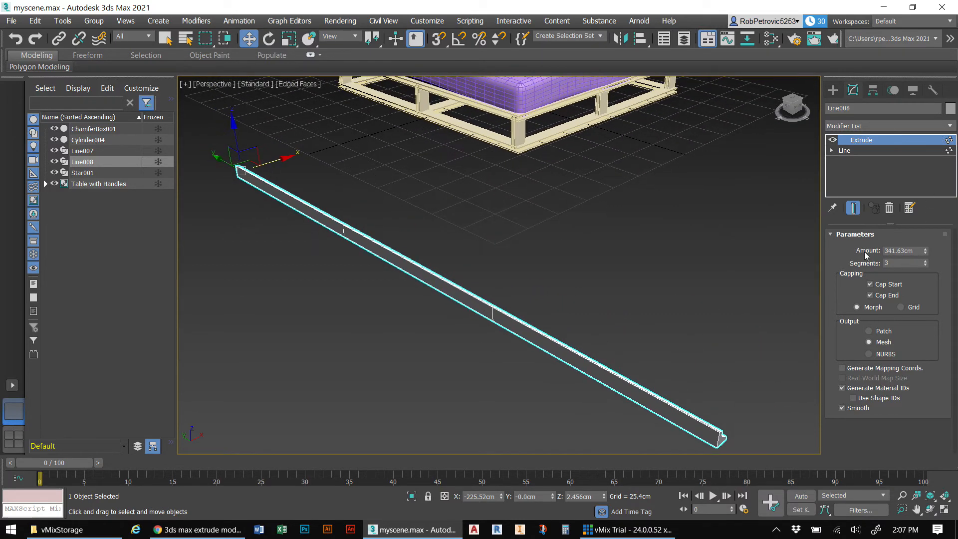
Set the profile's extrusion to 9 segments
{"action": "left_click", "coordinate": [926, 261]}
{"action": "left_click", "coordinate": [926, 261]}
{"action": "left_click", "coordinate": [926, 261]}
{"action": "left_click", "coordinate": [926, 261]}
{"action": "left_click", "coordinate": [926, 261]}
Move the extruded moulding up beside the bed to about X -167.7 cm and Z 64.15 cm, and increase its extrusion amount to 504.19 cm
{"action": "middle_click_drag", "start_coordinate": [643, 196], "coordinate": [385, 203], "text": "alt"}
{"action": "scroll", "coordinate": [385, 199], "scroll_direction": "down", "scroll_amount": 5}
{"action": "middle_click_drag", "start_coordinate": [415, 146], "coordinate": [539, 288]}
{"action": "left_click_drag", "start_coordinate": [454, 256], "coordinate": [480, 230]}
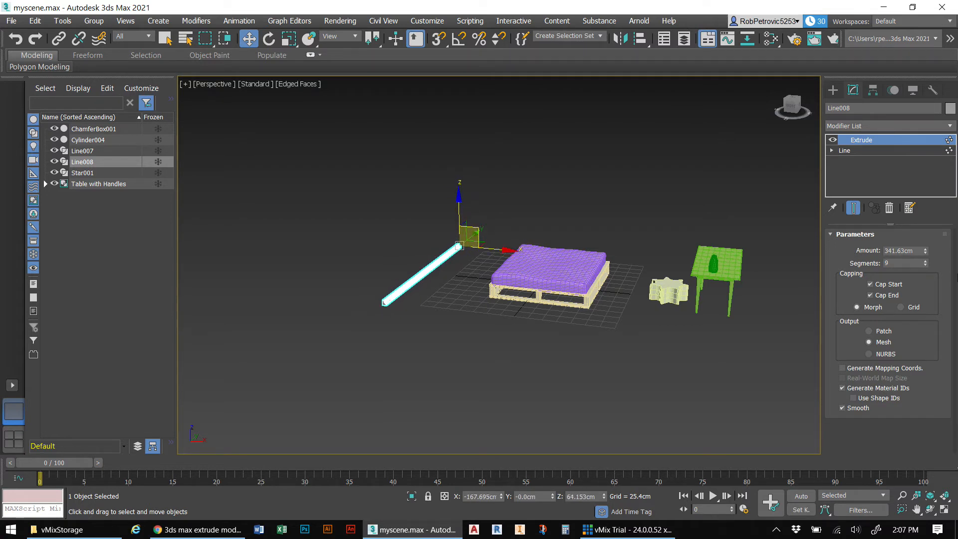
{"action": "left_click_drag", "start_coordinate": [926, 254], "coordinate": [931, 185]}
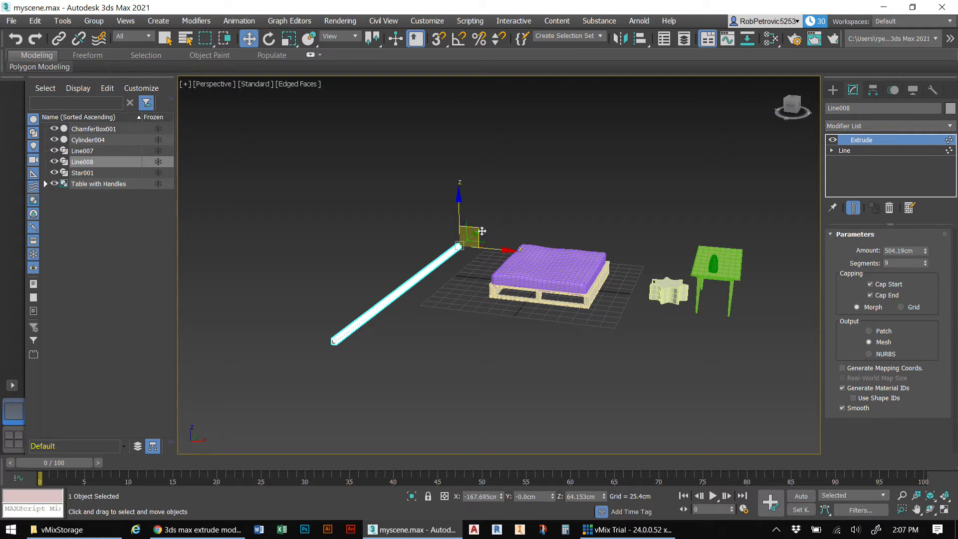
Shift the extruded moulding to about X -122.86 cm and set its Z position to 0 cm
{"action": "left_click_drag", "start_coordinate": [480, 231], "coordinate": [502, 211]}
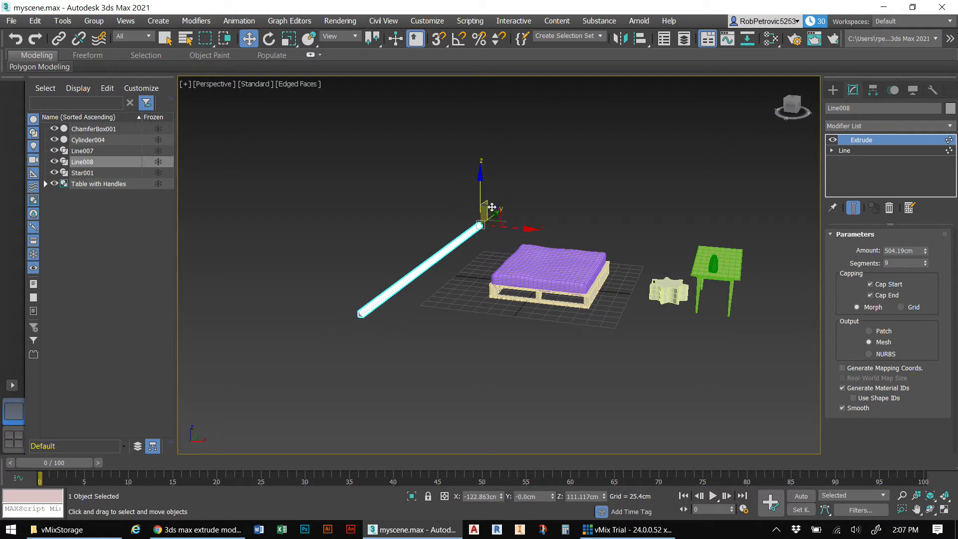
{"action": "middle_click_drag", "start_coordinate": [596, 194], "coordinate": [544, 386]}
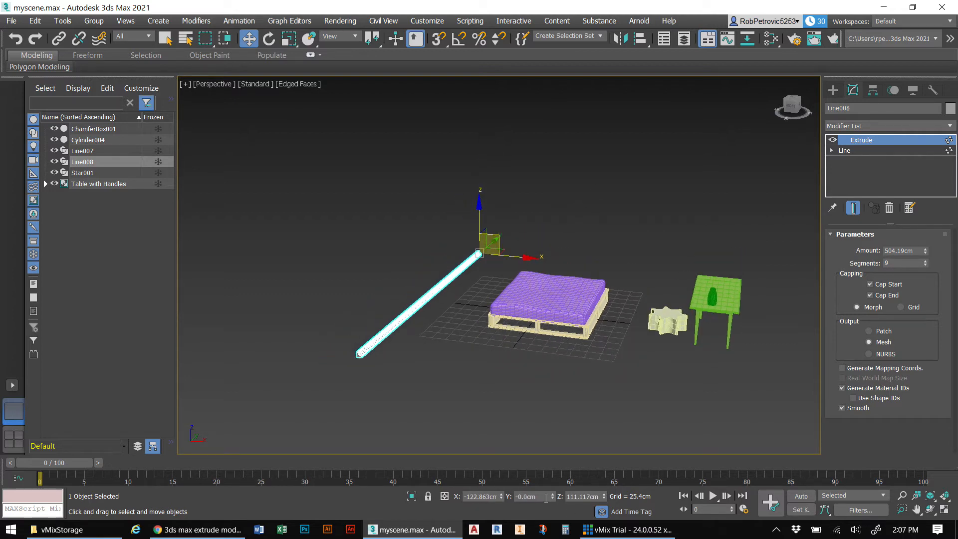
{"action": "double_click", "coordinate": [574, 496]}
{"action": "type", "text": "0"}
{"action": "key", "text": "Return"}
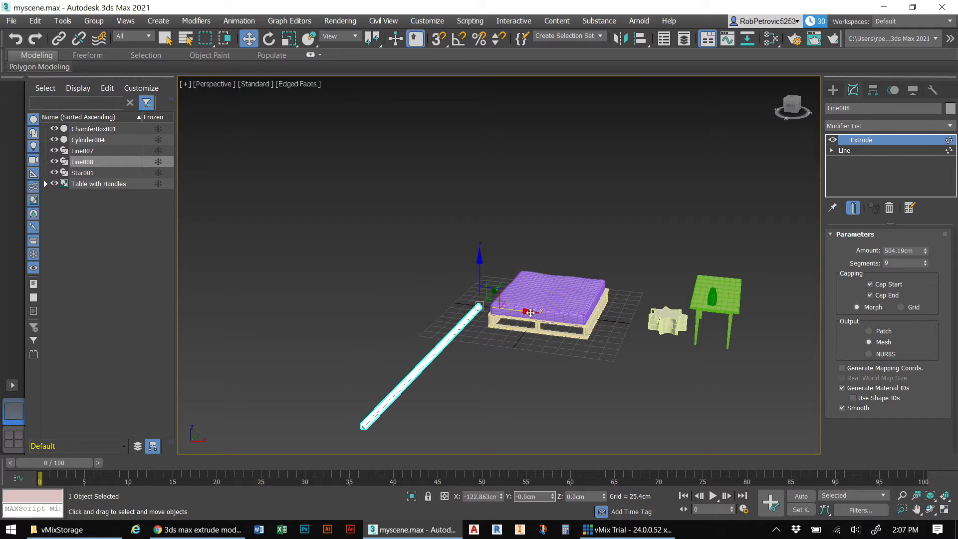
Move the moulding away from the bed to about X -260.28 cm and Y 261.67 cm
{"action": "left_click_drag", "start_coordinate": [529, 312], "coordinate": [465, 306]}
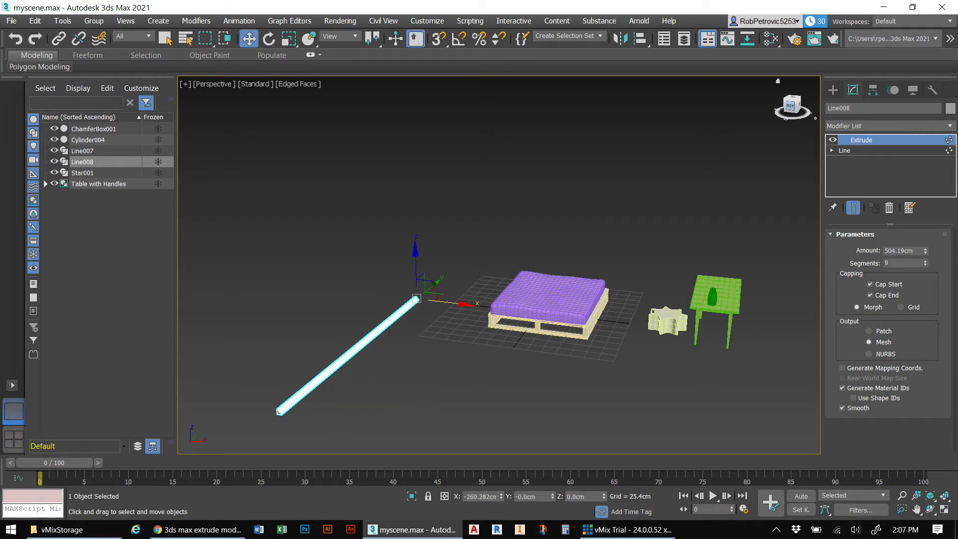
{"action": "left_click", "coordinate": [798, 106]}
{"action": "left_click_drag", "start_coordinate": [799, 104], "coordinate": [797, 121]}
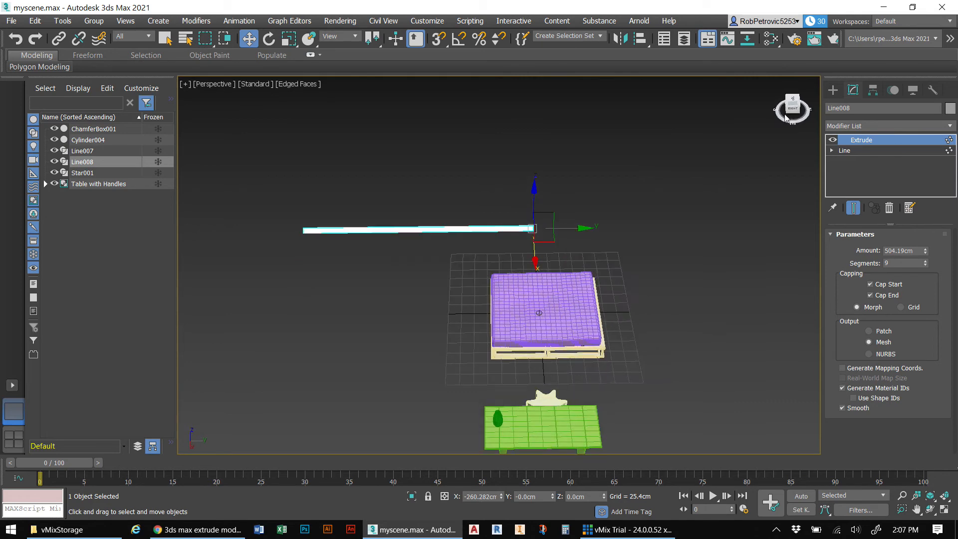
{"action": "left_click_drag", "start_coordinate": [592, 228], "coordinate": [709, 224]}
{"action": "mouse_move", "coordinate": [793, 106]}
{"action": "left_mouse_down"}
{"action": "mouse_move", "coordinate": [868, 85]}
{"action": "mouse_move", "coordinate": [790, 112]}
{"action": "left_mouse_up"}
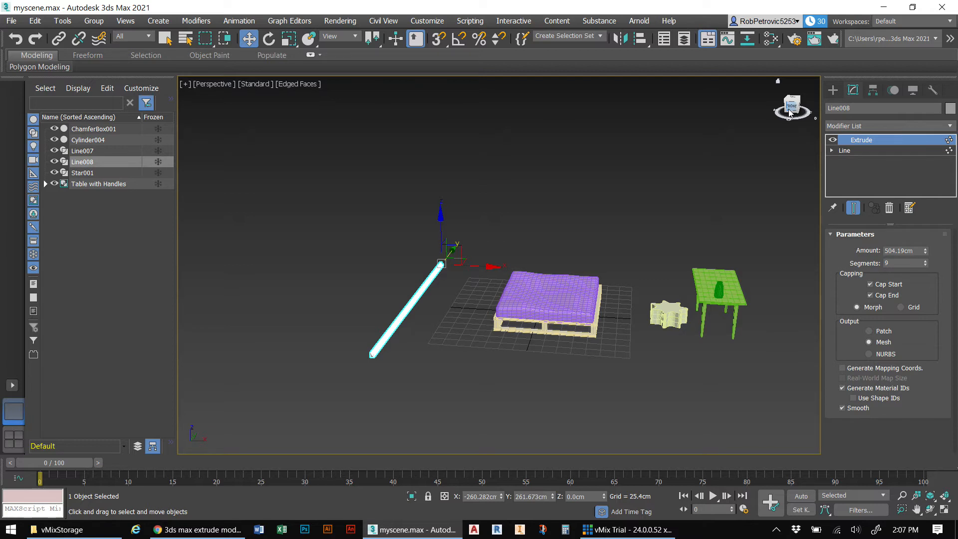
In the Top view, start a line beyond the table, drawing an axe handle's short bottom edge and straight left side about 65 cm long
{"action": "left_click", "coordinate": [833, 91]}
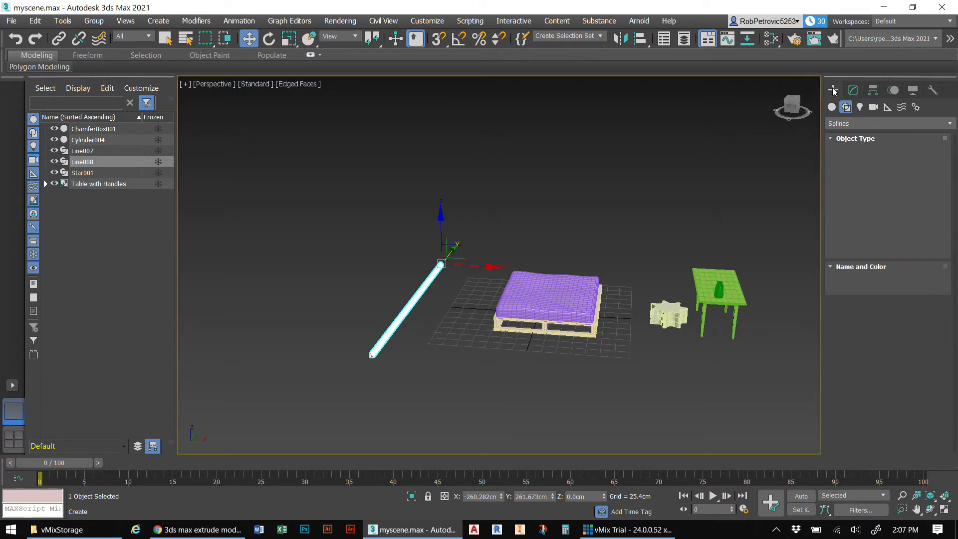
{"action": "left_click", "coordinate": [870, 171]}
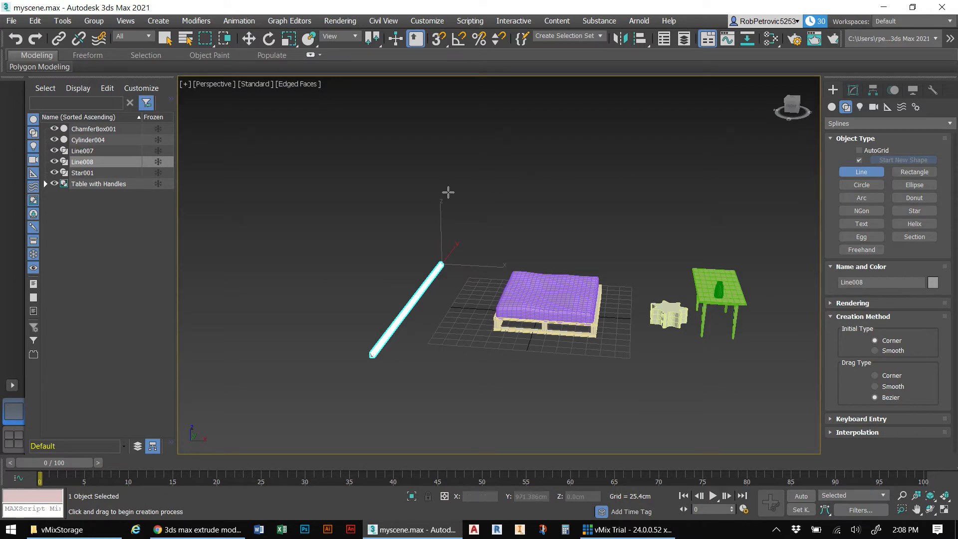
{"action": "left_click", "coordinate": [218, 85]}
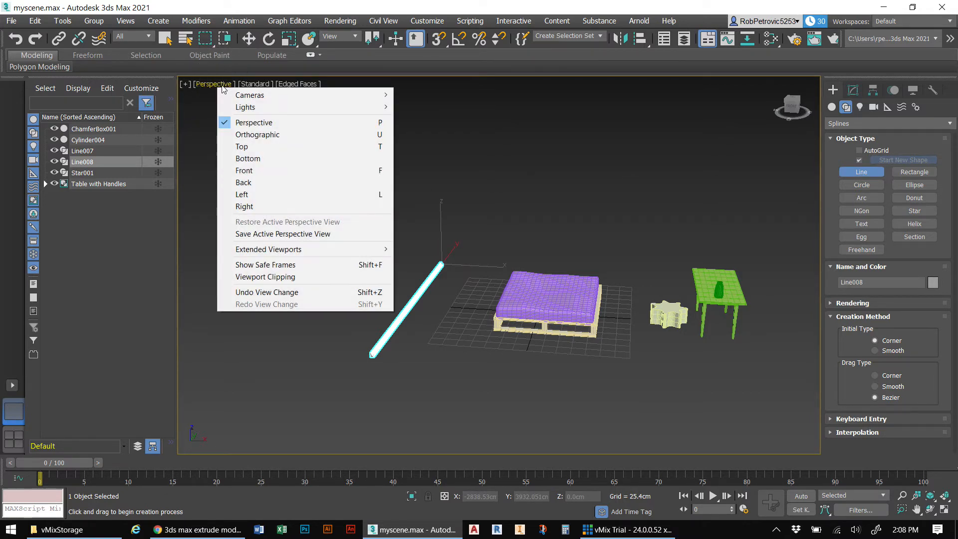
{"action": "left_click", "coordinate": [249, 146]}
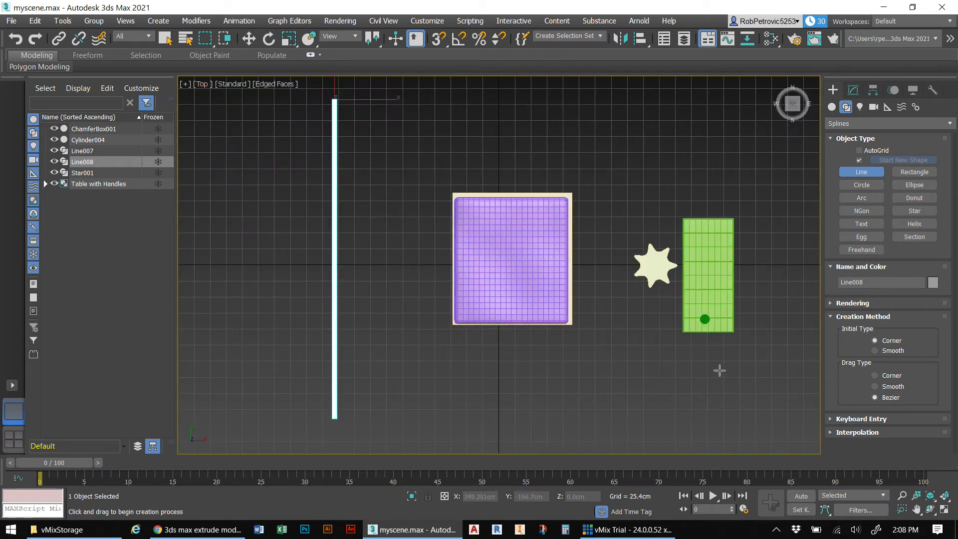
{"action": "middle_click_drag", "start_coordinate": [673, 296], "coordinate": [325, 280]}
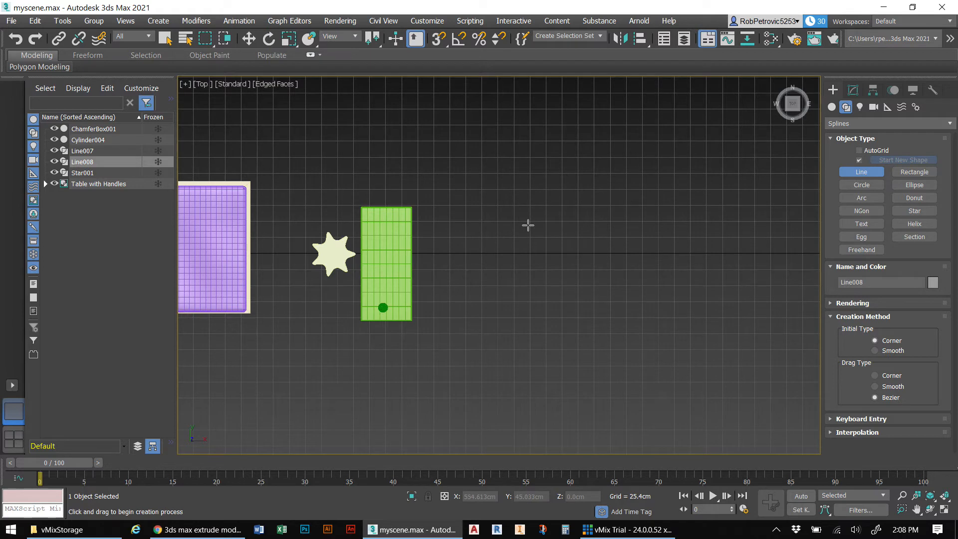
{"action": "left_click", "coordinate": [530, 332]}
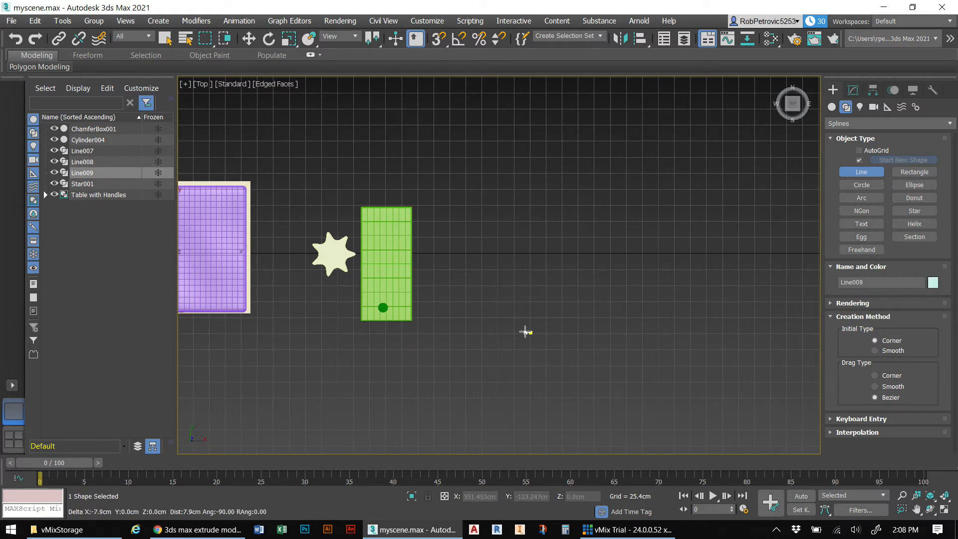
{"action": "scroll", "coordinate": [525, 331], "scroll_direction": "up", "scroll_amount": 5}
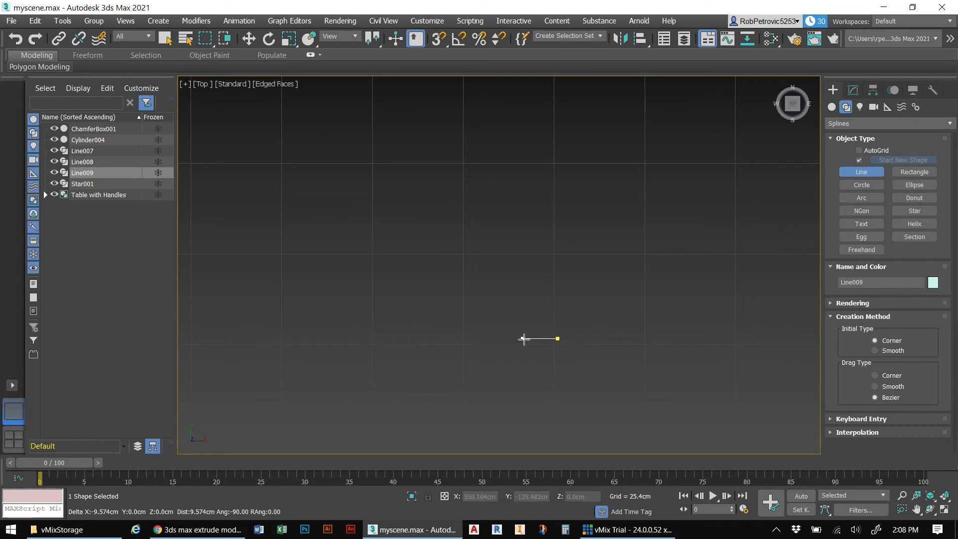
{"action": "left_click", "coordinate": [530, 338]}
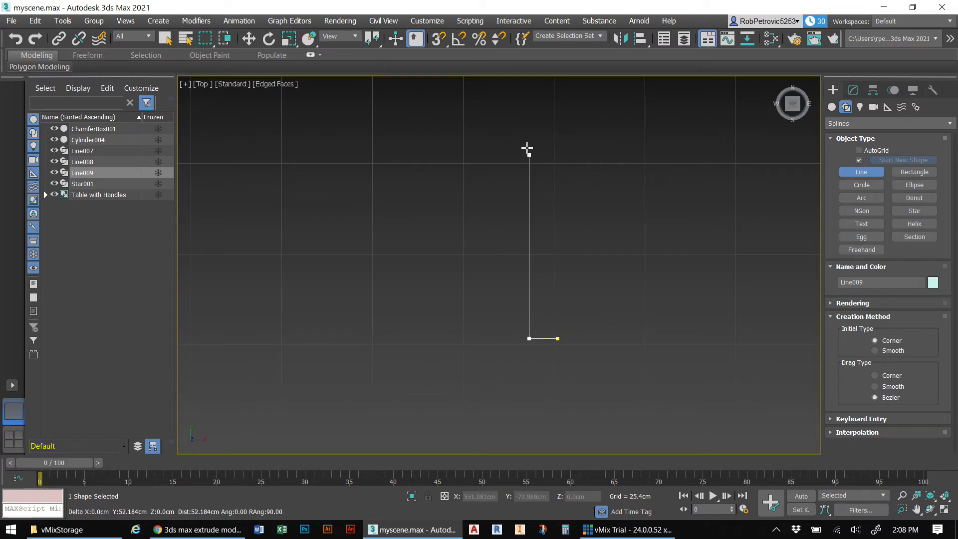
{"action": "left_click", "coordinate": [530, 107]}
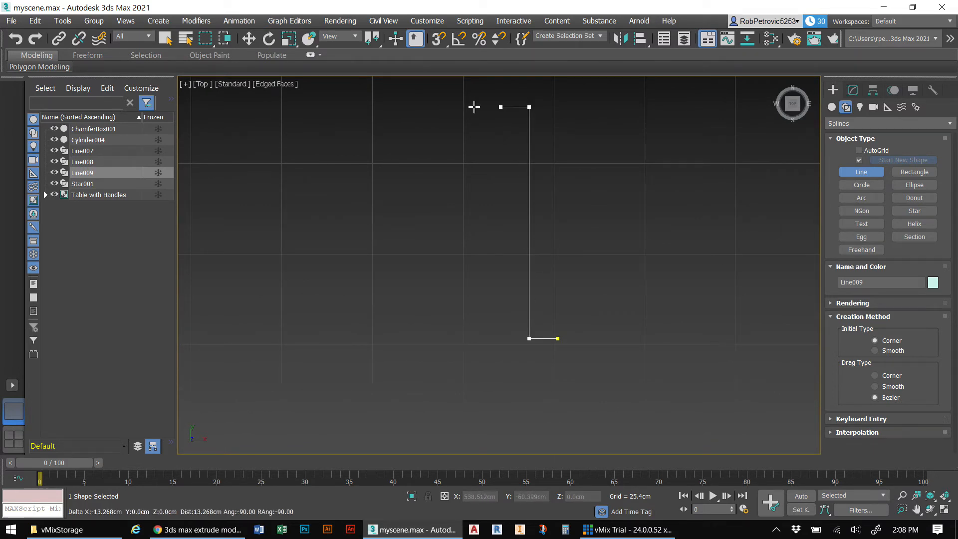
Continue the line around the axe head with a curved underside, flared left blade, wavy top edge and rounded right end
{"action": "left_click_drag", "start_coordinate": [439, 114], "coordinate": [415, 138]}
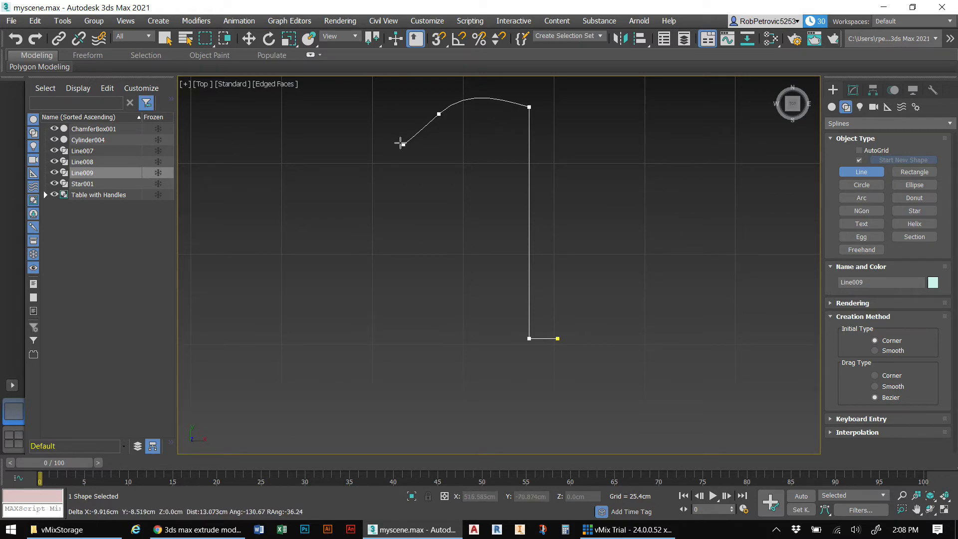
{"action": "left_click", "coordinate": [401, 143]}
{"action": "middle_click_drag", "start_coordinate": [402, 125], "coordinate": [368, 217]}
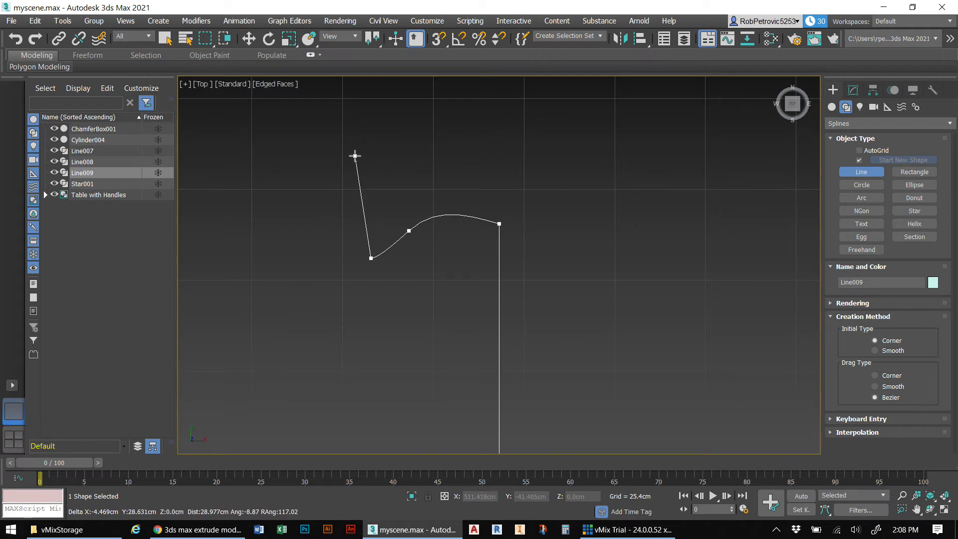
{"action": "left_click_drag", "start_coordinate": [354, 147], "coordinate": [385, 141]}
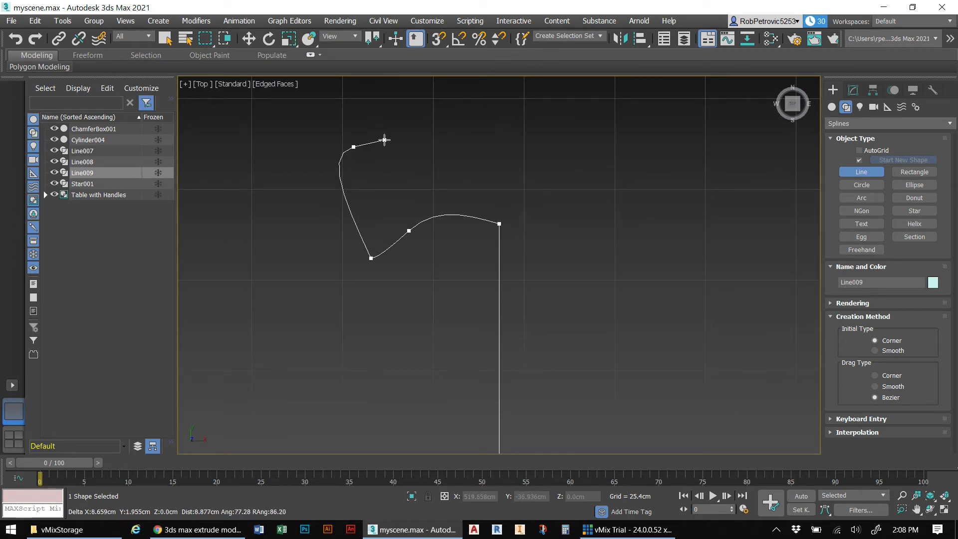
{"action": "left_click", "coordinate": [454, 153]}
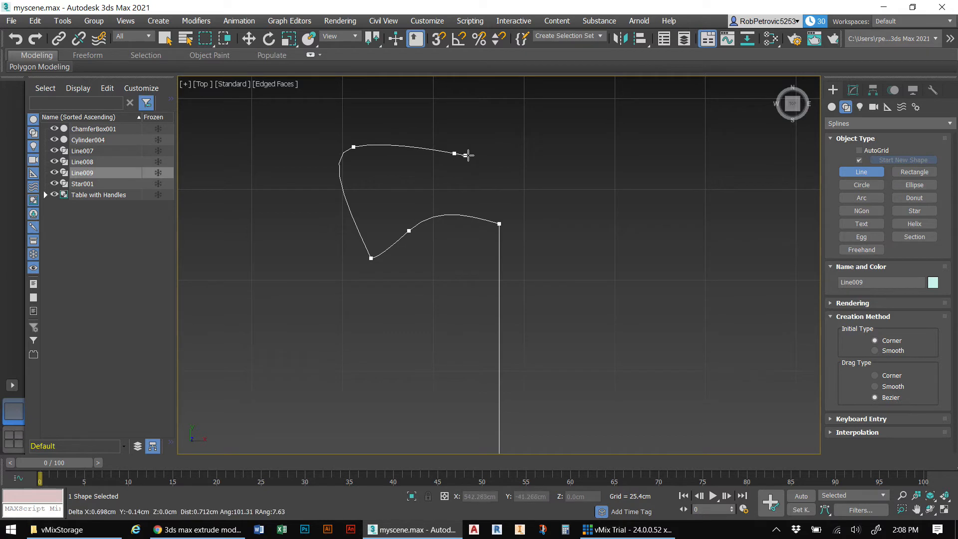
{"action": "left_click_drag", "start_coordinate": [572, 154], "coordinate": [600, 149]}
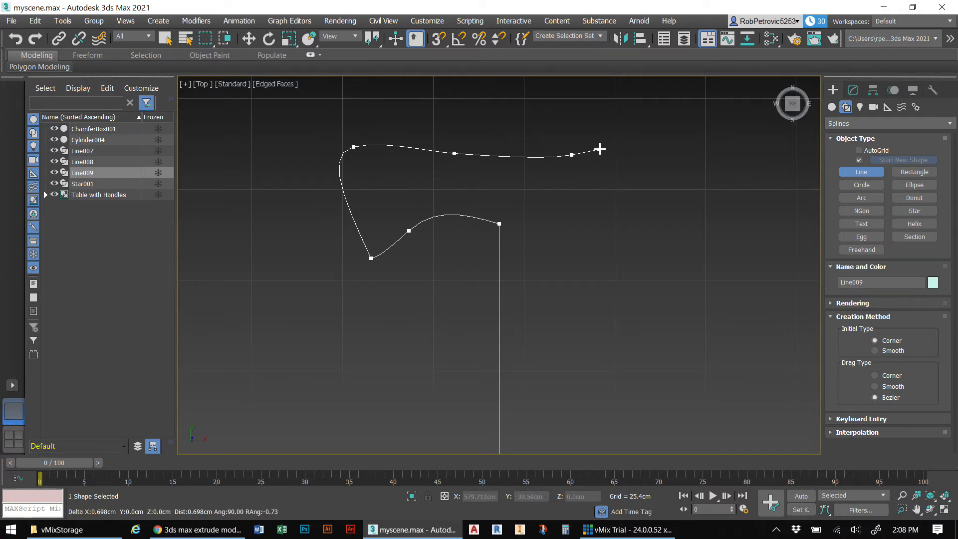
{"action": "left_click", "coordinate": [623, 138]}
{"action": "left_click", "coordinate": [611, 212]}
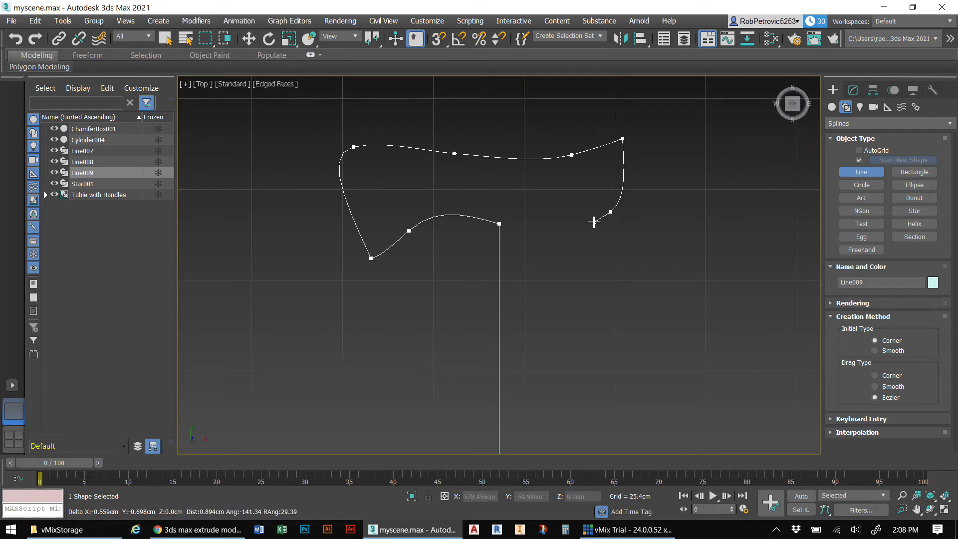
Bring the line back to the handle, draw its right side about 64 cm down to the starting point, and close the spline
{"action": "scroll", "coordinate": [548, 234], "scroll_direction": "down", "scroll_amount": 3}
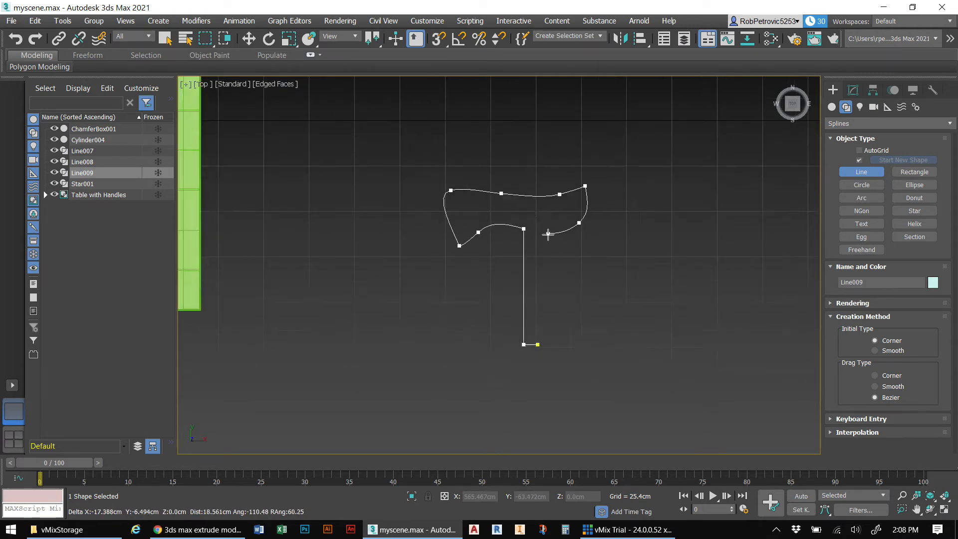
{"action": "scroll", "coordinate": [549, 234], "scroll_direction": "down", "scroll_amount": 3}
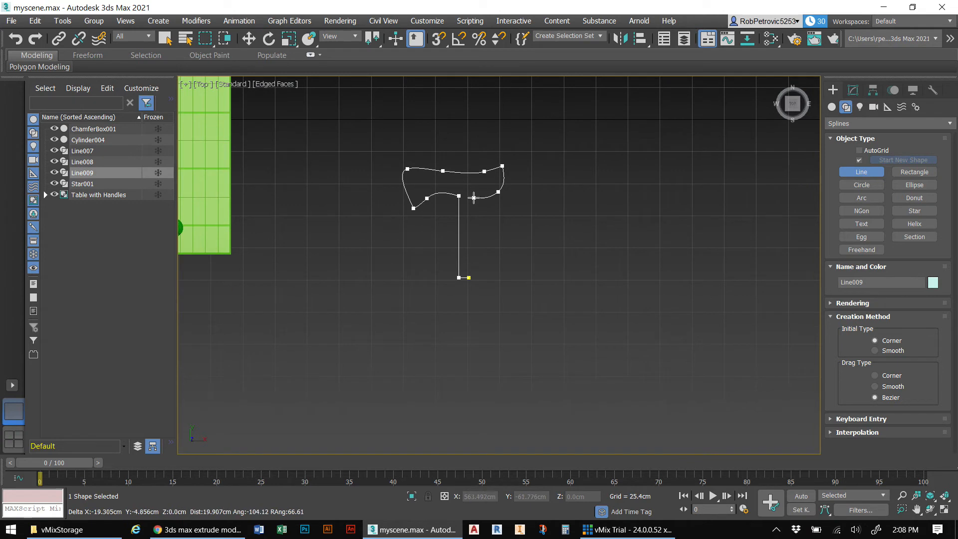
{"action": "left_click", "coordinate": [472, 197]}
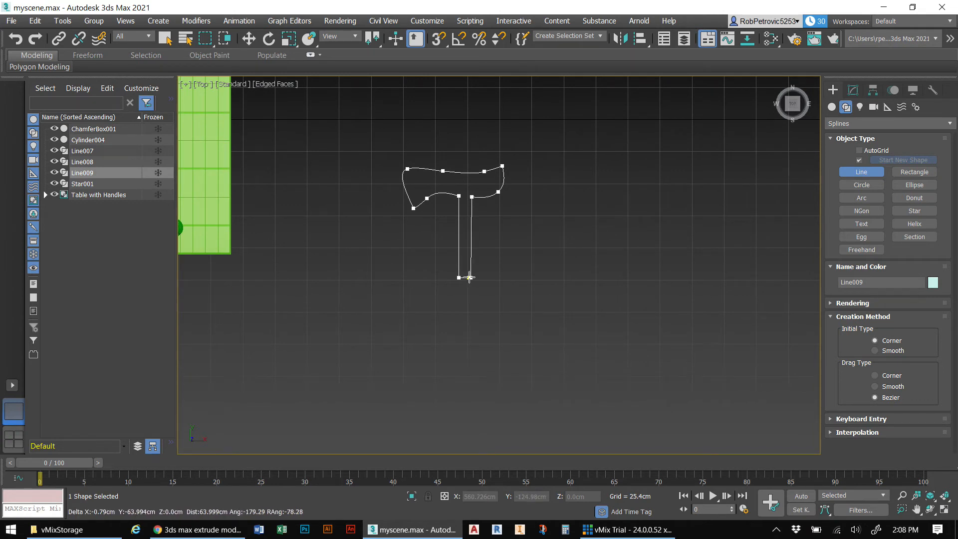
{"action": "left_click", "coordinate": [470, 278]}
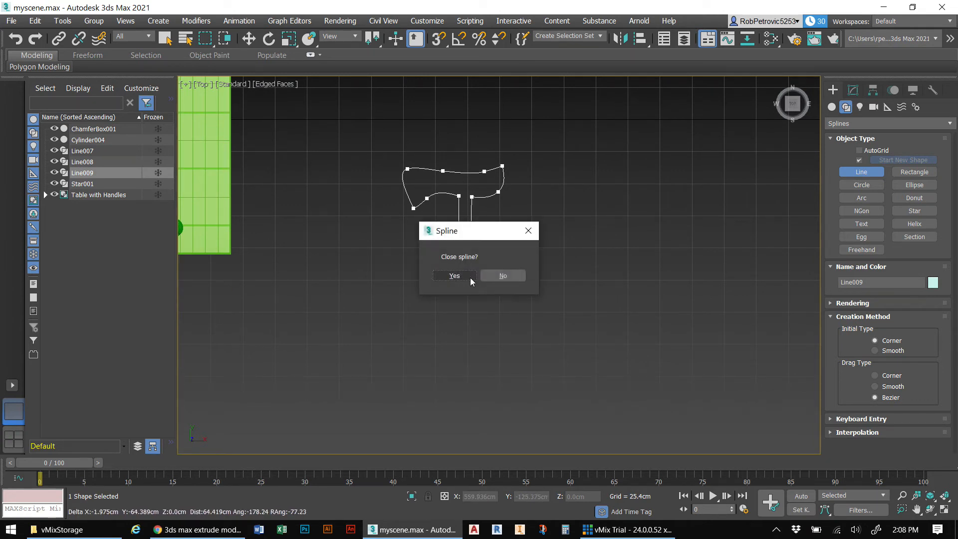
{"action": "left_click", "coordinate": [453, 276]}
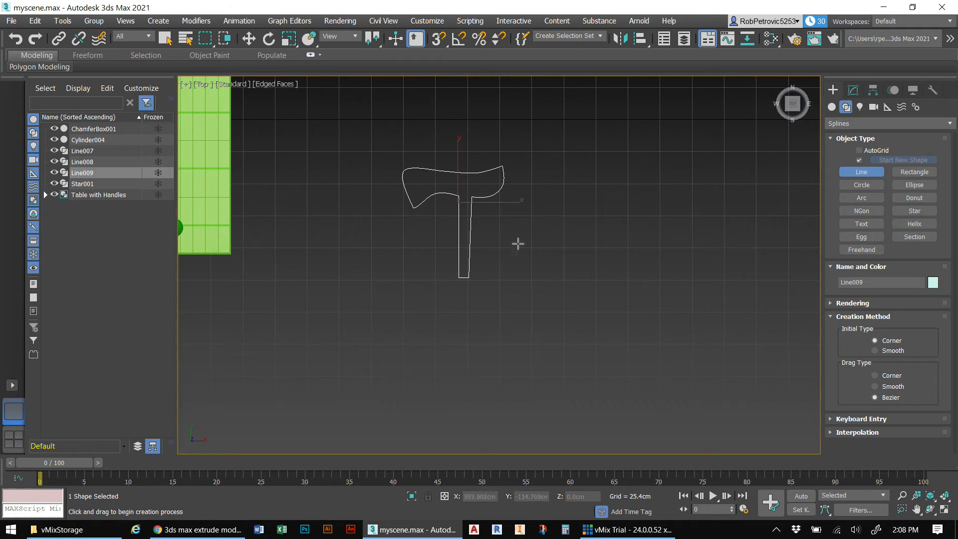
Convert the axe outline to an editable spline
{"action": "left_click_drag", "start_coordinate": [793, 104], "coordinate": [793, 103]}
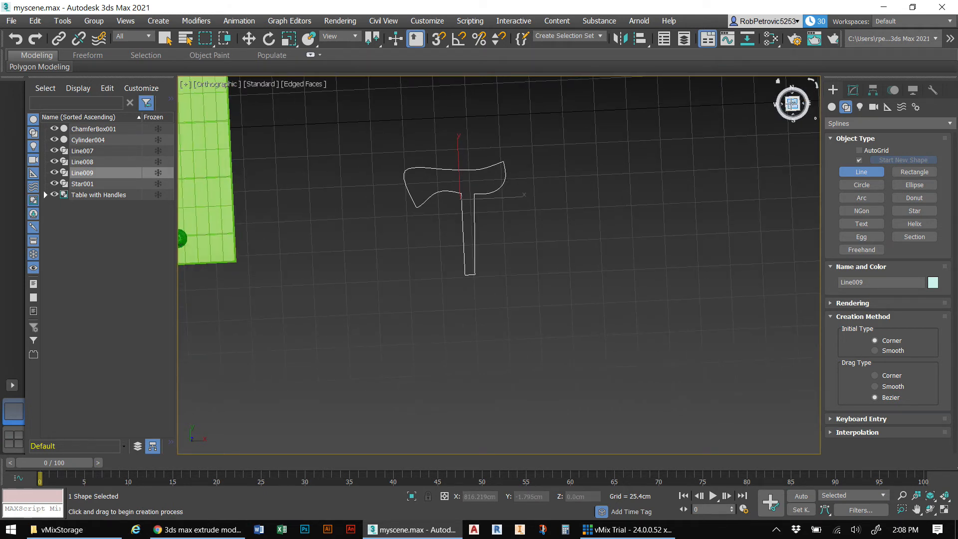
{"action": "left_click", "coordinate": [792, 103]}
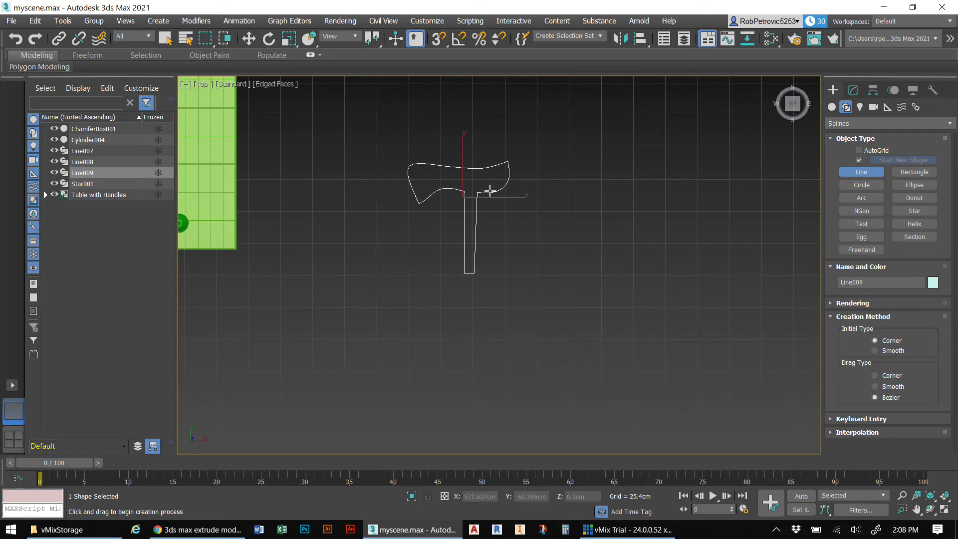
{"action": "key", "text": "w"}
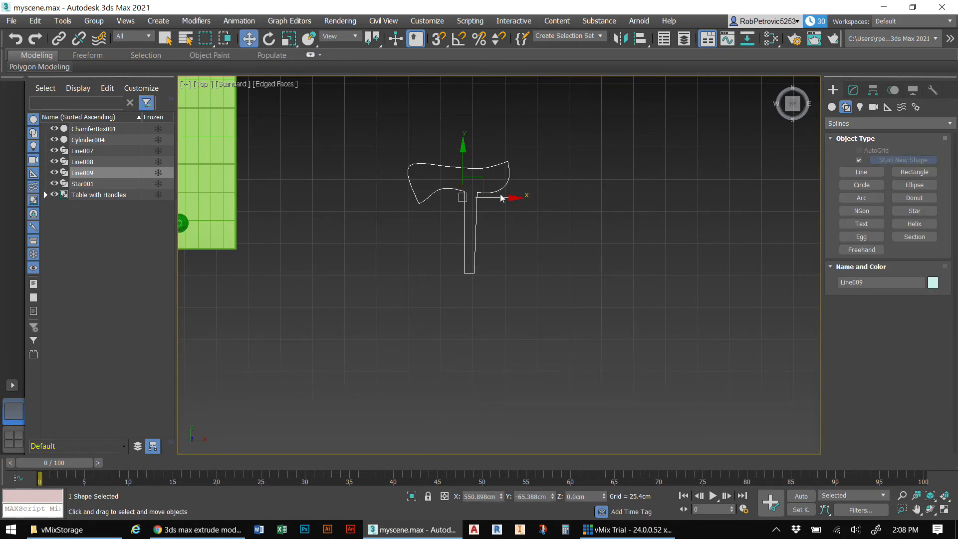
{"action": "right_click", "coordinate": [493, 186]}
{"action": "mouse_move", "coordinate": [552, 323]}
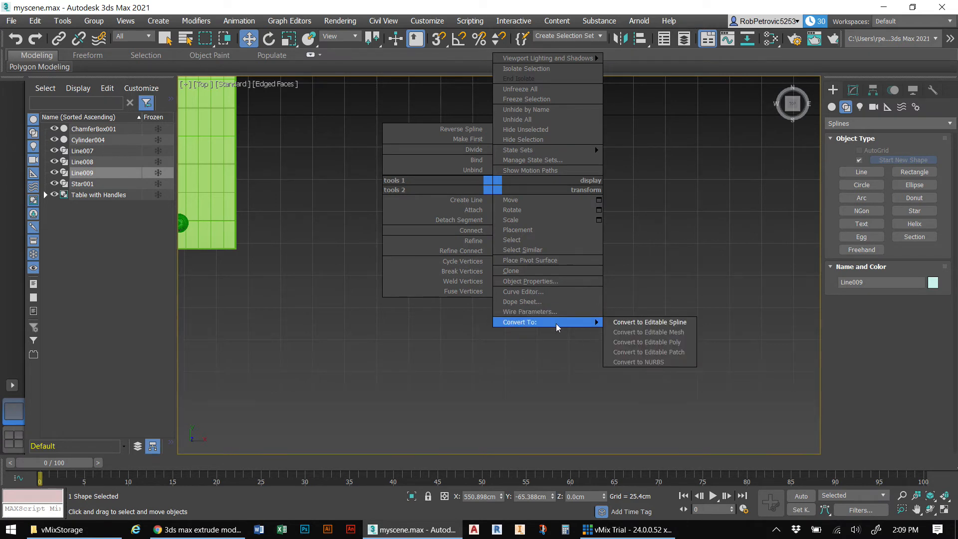
{"action": "left_click", "coordinate": [630, 322]}
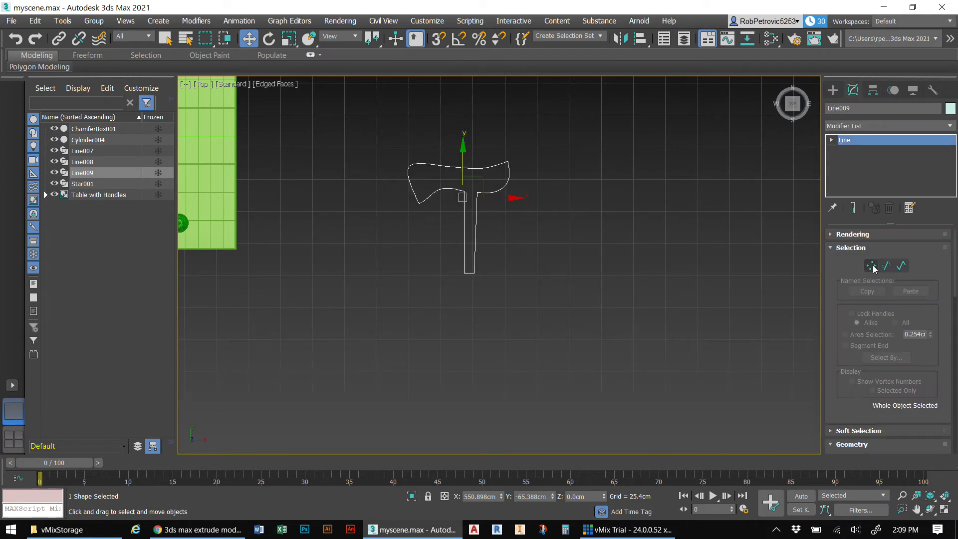
Move the vertex where the handle's right side meets the axe head to about X 559.77 cm, straightening that side
{"action": "left_click", "coordinate": [871, 266]}
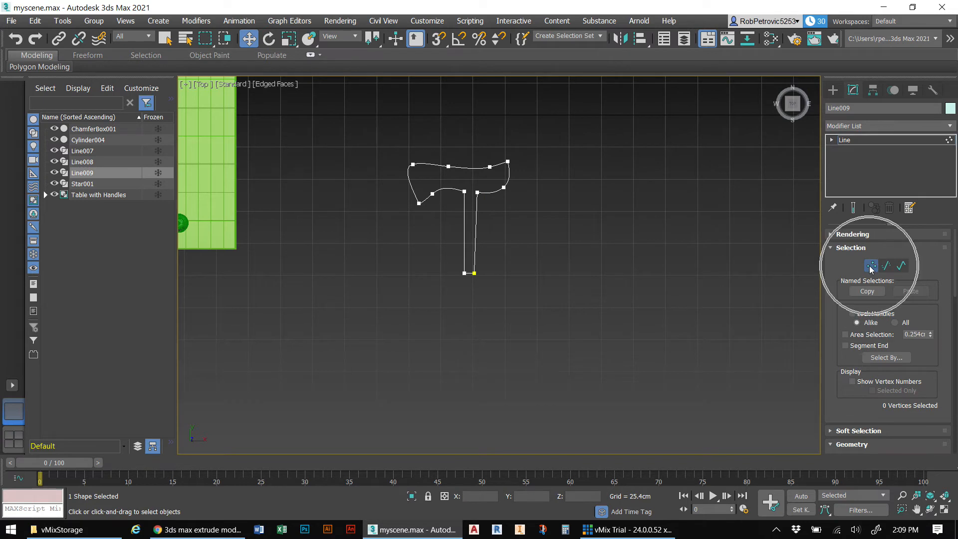
{"action": "scroll", "coordinate": [549, 212], "scroll_direction": "up", "scroll_amount": 3}
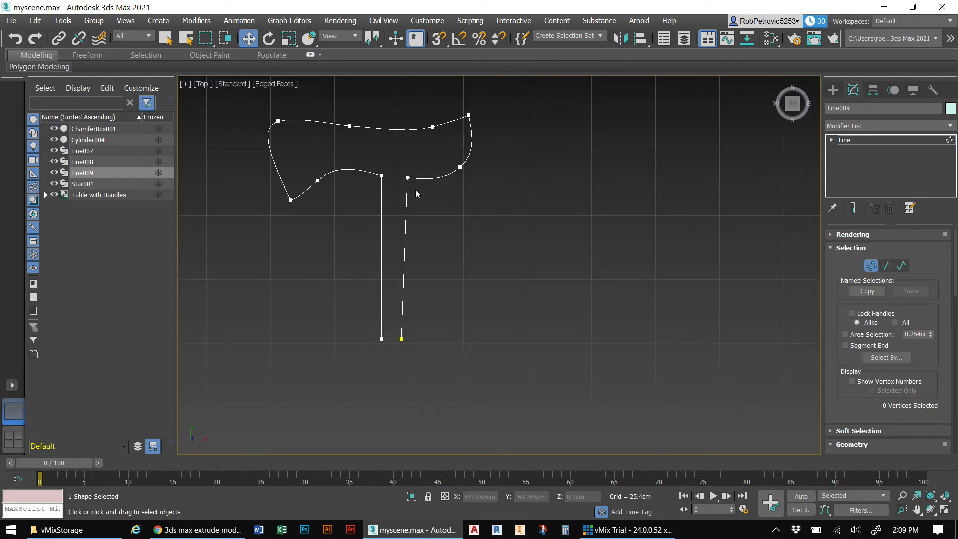
{"action": "left_click", "coordinate": [408, 178]}
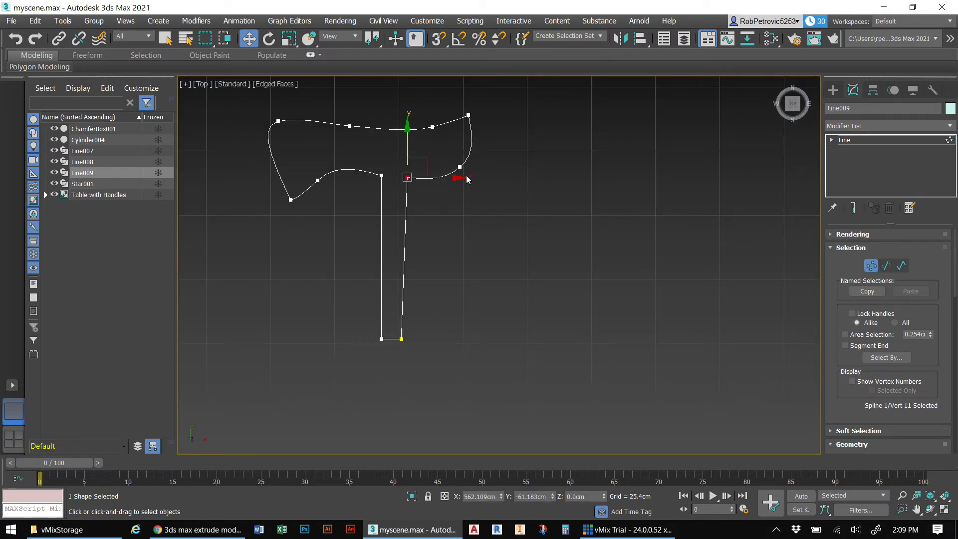
{"action": "left_click_drag", "start_coordinate": [461, 179], "coordinate": [454, 178]}
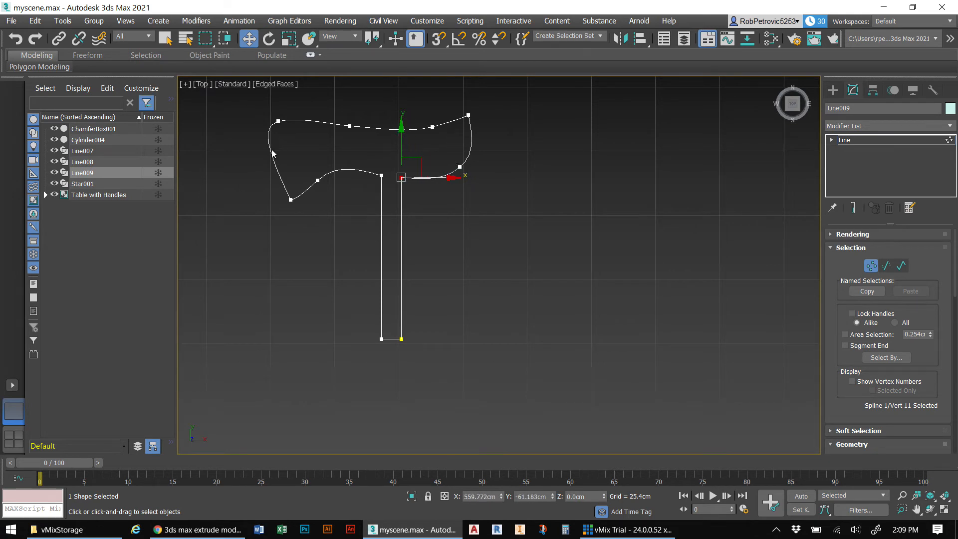
Narrow the axe's left blade by moving its upper-left vertex to about X 519.4 cm, lower tip to about X 522.5 cm, and underside vertex inward
{"action": "left_click", "coordinate": [278, 120]}
{"action": "left_click_drag", "start_coordinate": [329, 121], "coordinate": [350, 121]}
{"action": "left_click", "coordinate": [291, 201]}
{"action": "left_click_drag", "start_coordinate": [322, 200], "coordinate": [339, 192]}
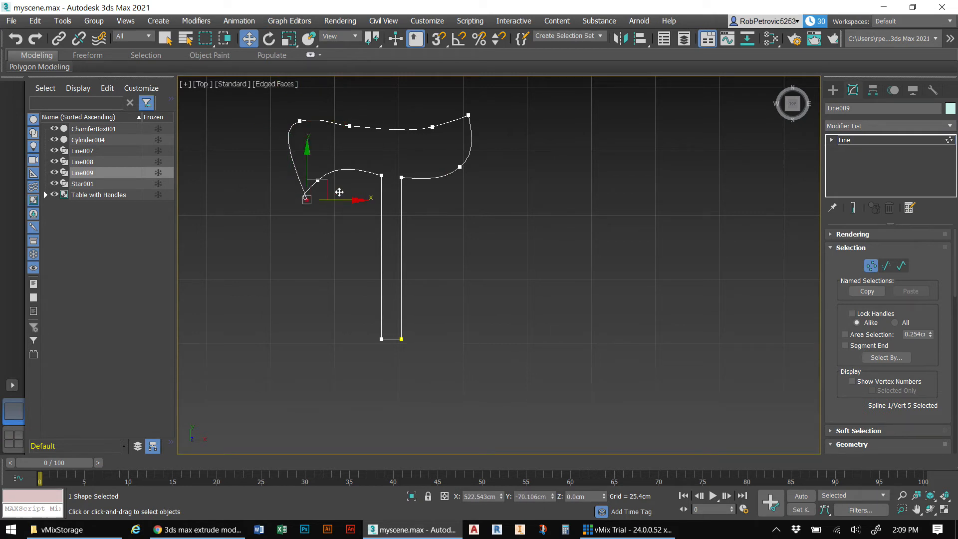
{"action": "left_click", "coordinate": [318, 180]}
{"action": "left_click_drag", "start_coordinate": [368, 182], "coordinate": [391, 176]}
Move the blade's upper-left vertex about 5.8 cm further inward and its lower tip to about X 527.15 cm
{"action": "left_click", "coordinate": [299, 121]}
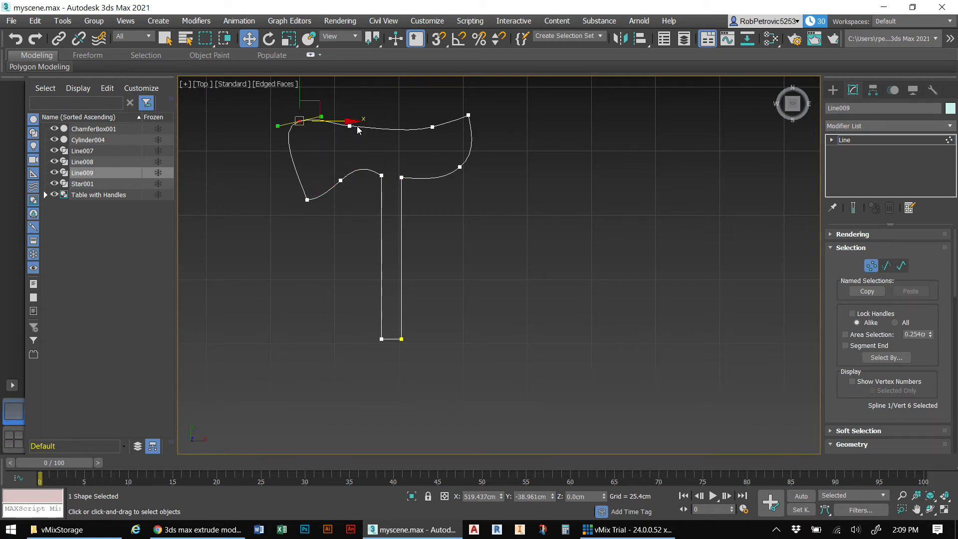
{"action": "left_click_drag", "start_coordinate": [352, 121], "coordinate": [369, 124]}
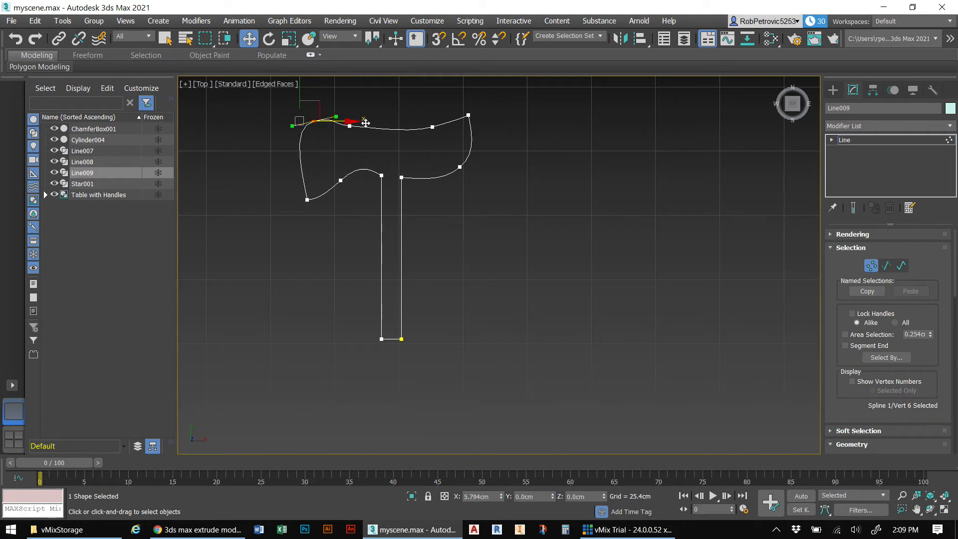
{"action": "left_click", "coordinate": [307, 199]}
{"action": "left_click_drag", "start_coordinate": [351, 201], "coordinate": [362, 201]}
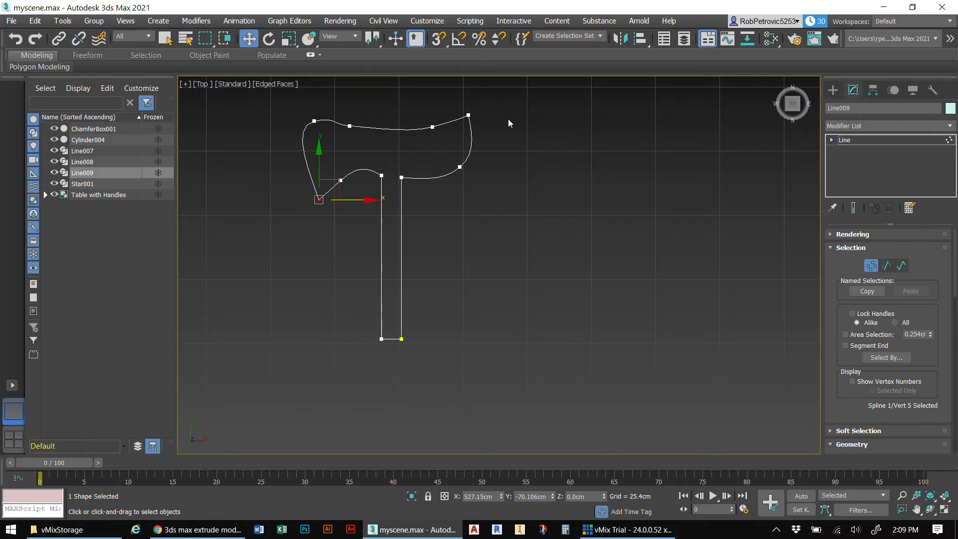
Nudge the upper tip of the axe head's right end slightly up and inward, and move the vertex below it to about X 576.89 cm
{"action": "left_click", "coordinate": [469, 116]}
{"action": "mouse_move", "coordinate": [468, 115]}
{"action": "left_mouse_down"}
{"action": "mouse_move", "coordinate": [455, 127]}
{"action": "mouse_move", "coordinate": [467, 124]}
{"action": "mouse_move", "coordinate": [464, 113]}
{"action": "left_mouse_up"}
{"action": "left_click", "coordinate": [459, 167]}
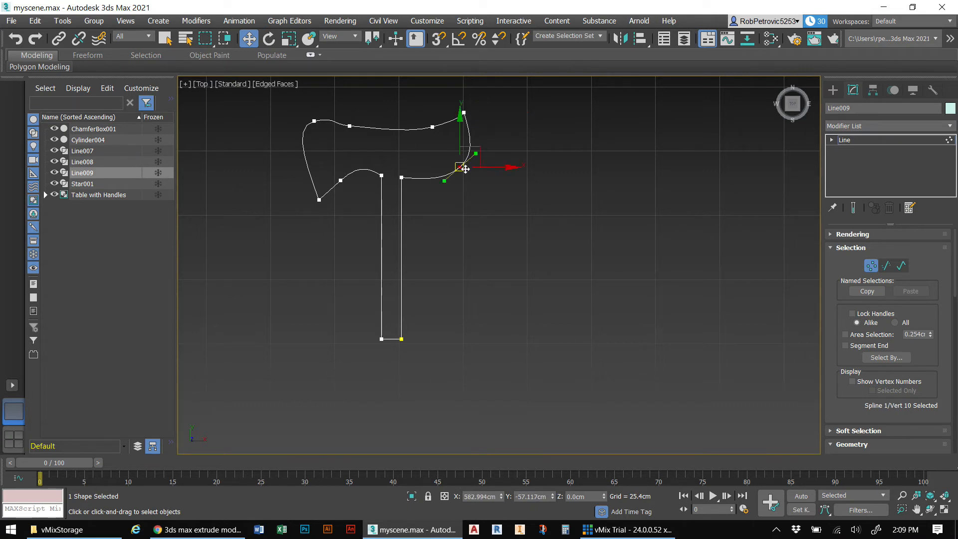
{"action": "left_click_drag", "start_coordinate": [509, 167], "coordinate": [477, 166]}
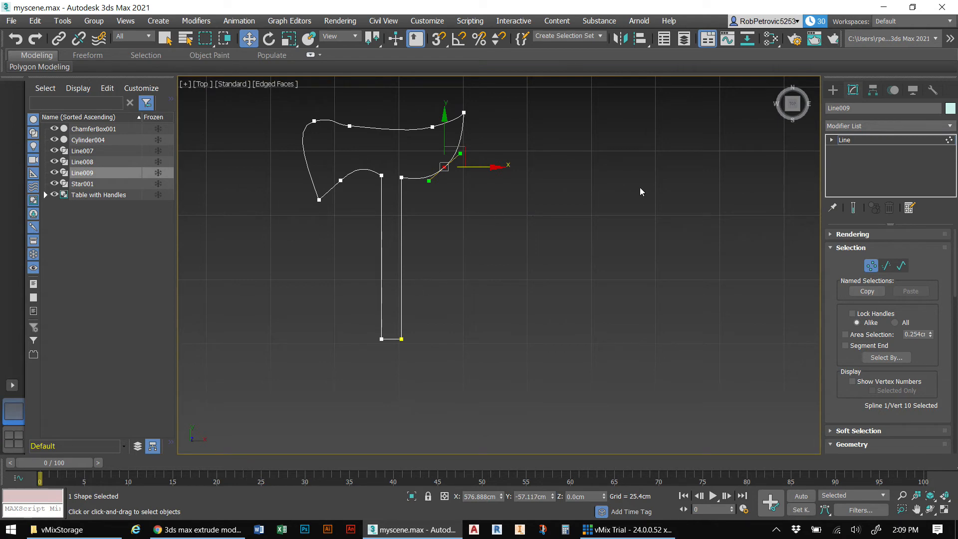
Apply an Extrude modifier to the axe outline in the perspective view
{"action": "left_click_drag", "start_coordinate": [792, 104], "coordinate": [769, 104]}
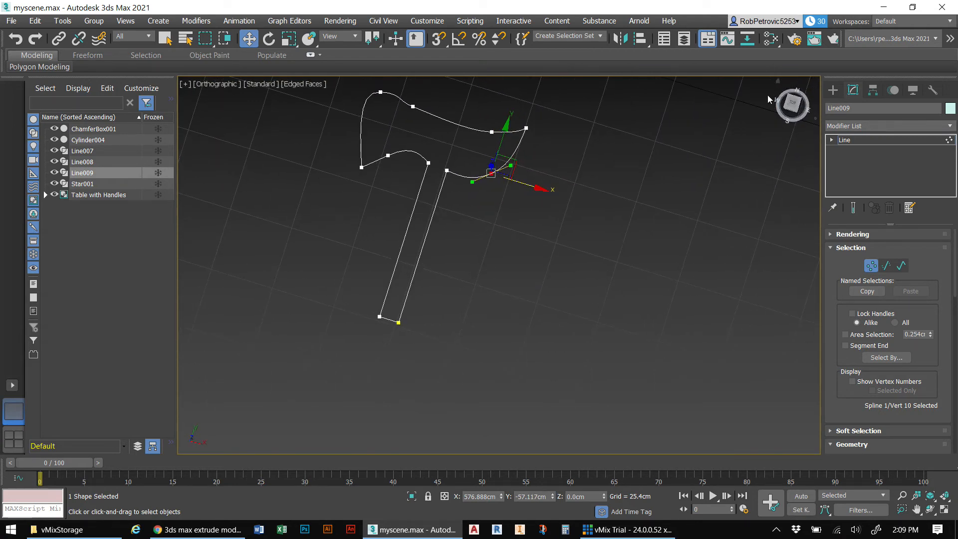
{"action": "left_click", "coordinate": [777, 80]}
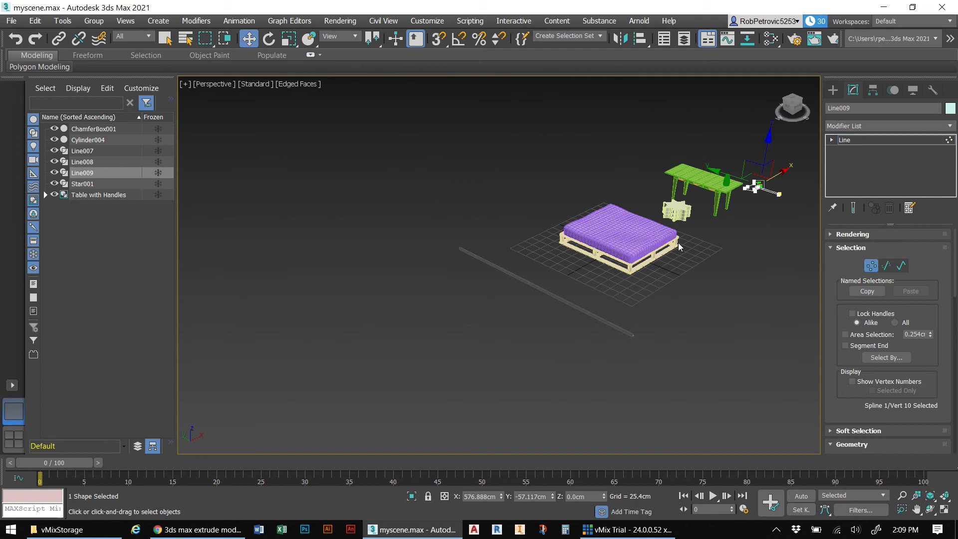
{"action": "middle_click_drag", "start_coordinate": [696, 249], "coordinate": [366, 288]}
{"action": "scroll", "coordinate": [372, 279], "scroll_direction": "up", "scroll_amount": 8}
{"action": "middle_click_drag", "start_coordinate": [487, 237], "coordinate": [479, 306]}
{"action": "left_click", "coordinate": [951, 128]}
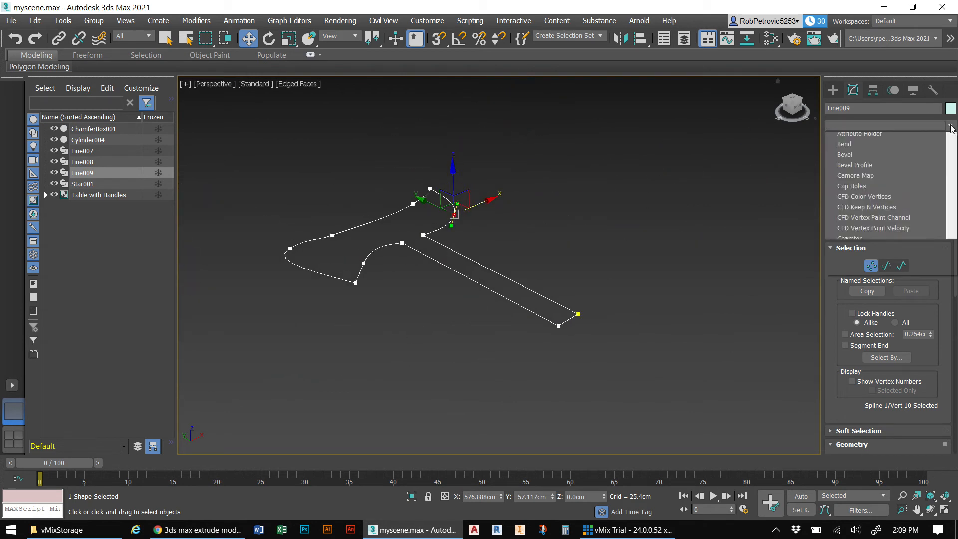
{"action": "type", "text": "ex"}
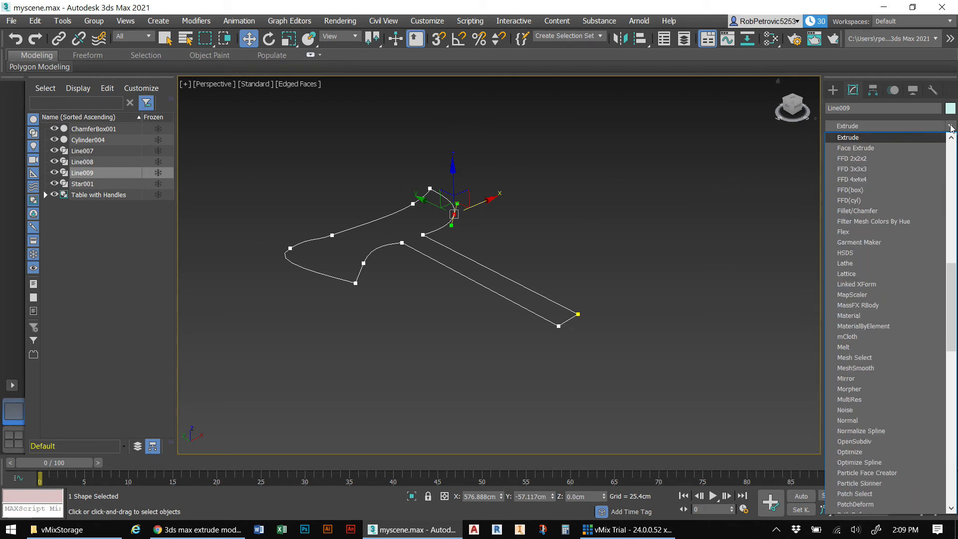
{"action": "key", "text": "Return"}
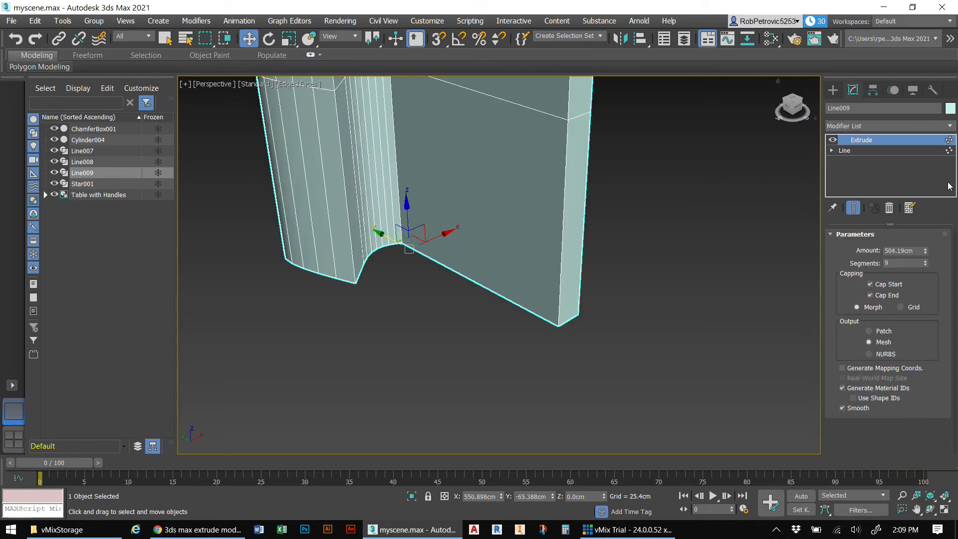
Set the axe's extrusion to 1 segment and an amount of 2 cm
{"action": "left_click_drag", "start_coordinate": [925, 255], "coordinate": [915, 449]}
{"action": "left_click", "coordinate": [888, 264]}
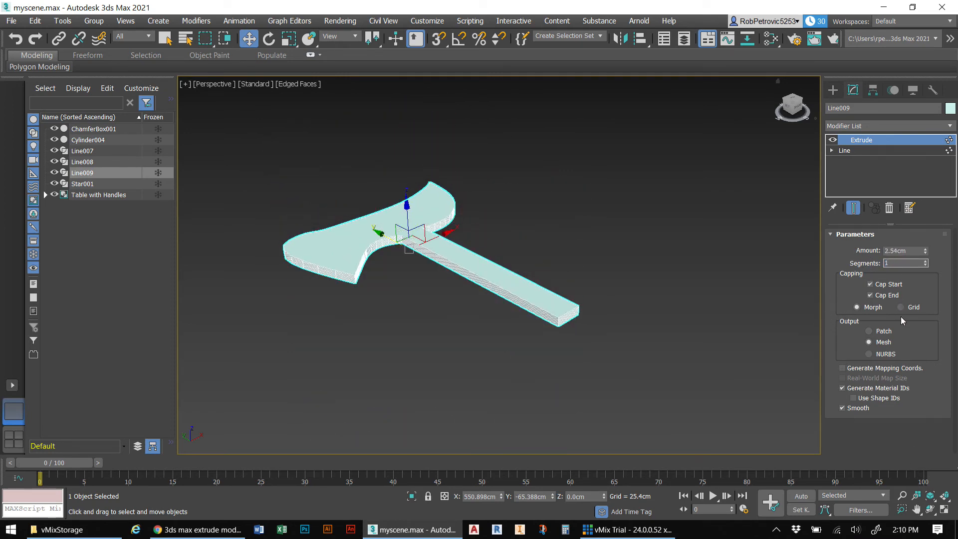
{"action": "left_click", "coordinate": [654, 265]}
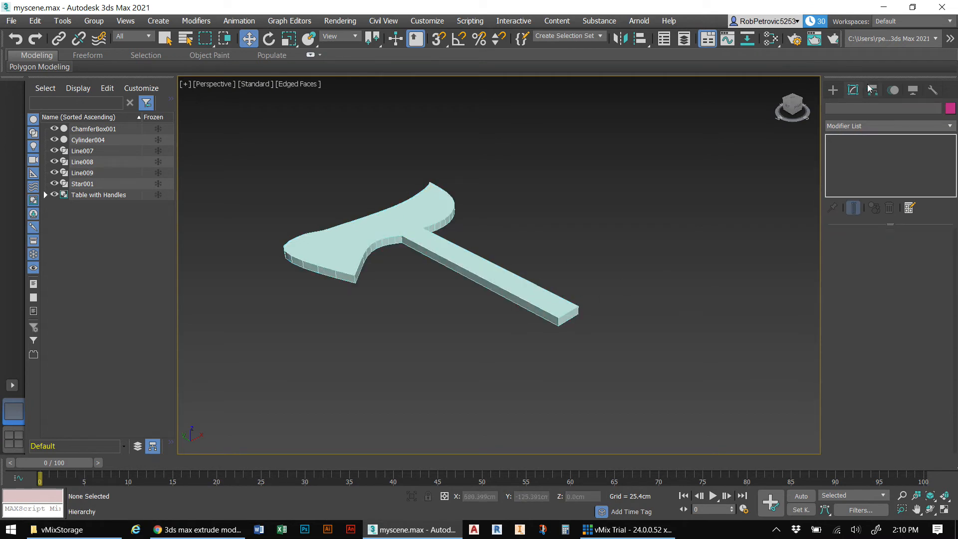
{"action": "left_click", "coordinate": [430, 241]}
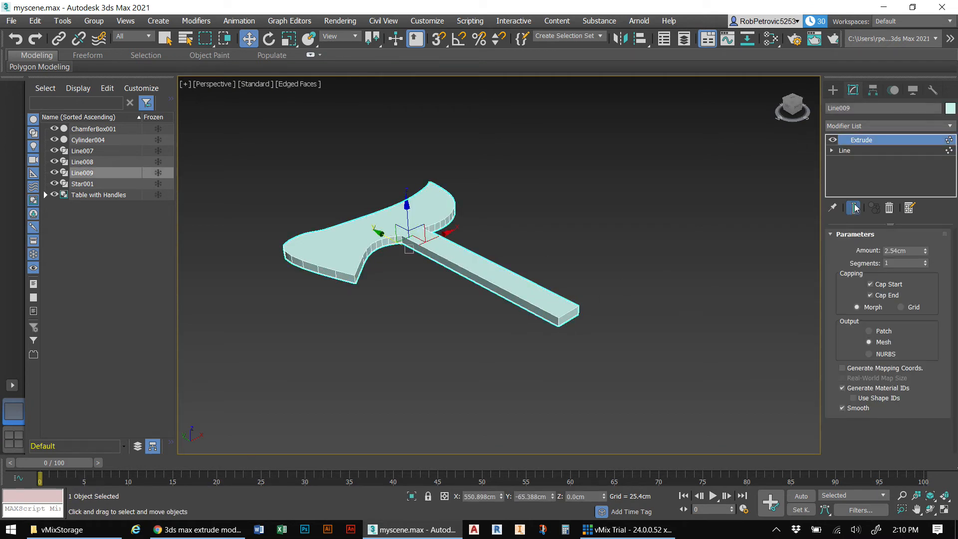
{"action": "right_click", "coordinate": [926, 251]}
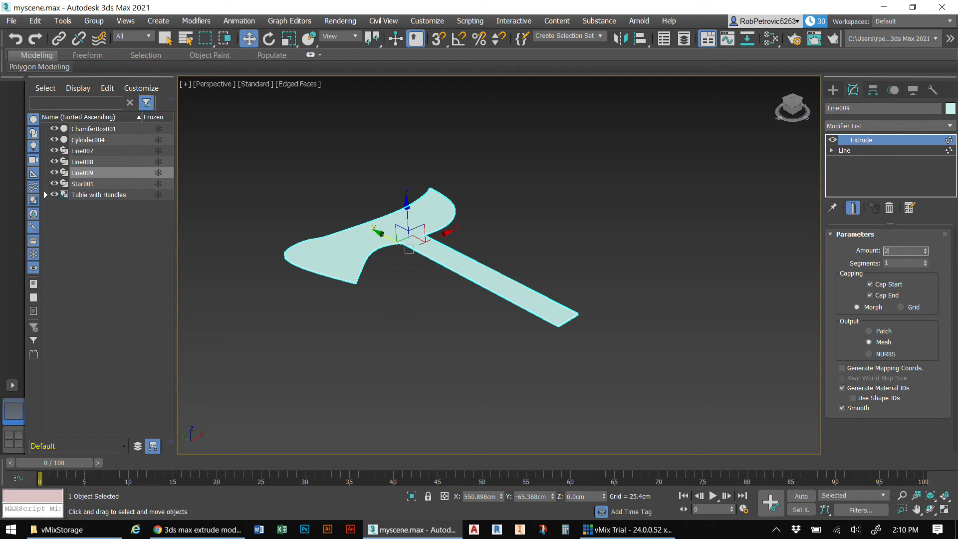
{"action": "key", "text": "Return"}
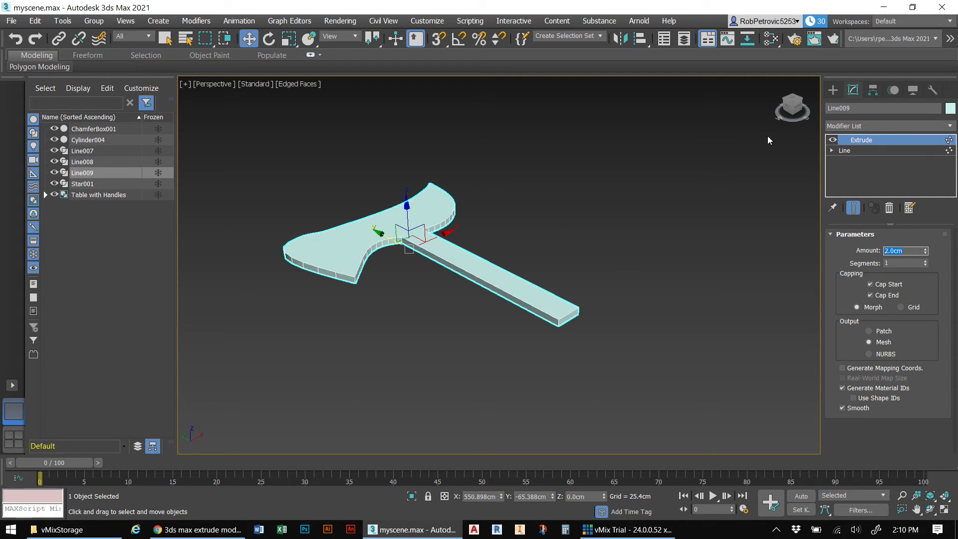
Examine the extruded axe by switching between its base Line level and the Extrude modifier, and check the available conversion types
{"action": "mouse_move", "coordinate": [793, 106]}
{"action": "left_mouse_down"}
{"action": "mouse_move", "coordinate": [763, 107]}
{"action": "mouse_move", "coordinate": [799, 104]}
{"action": "left_mouse_up"}
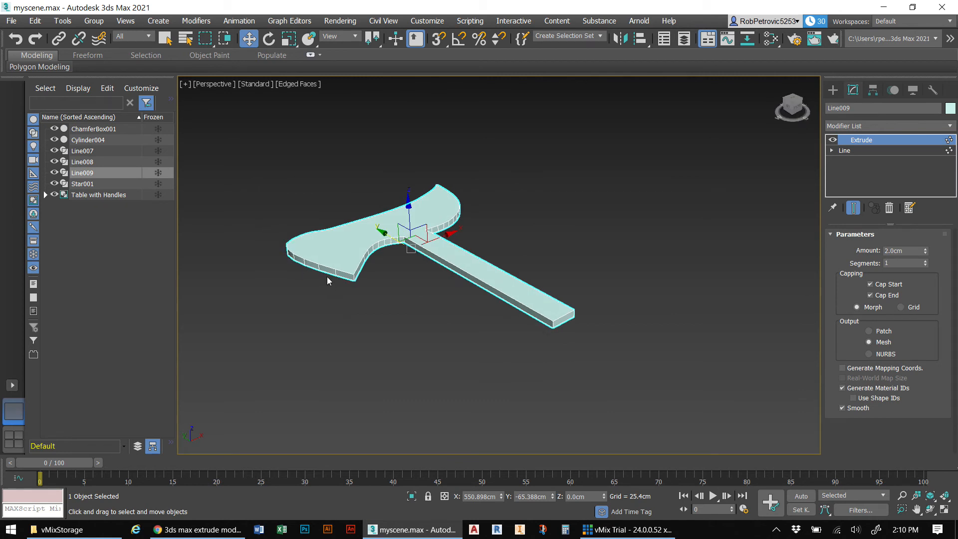
{"action": "scroll", "coordinate": [380, 283], "scroll_direction": "up", "scroll_amount": 6}
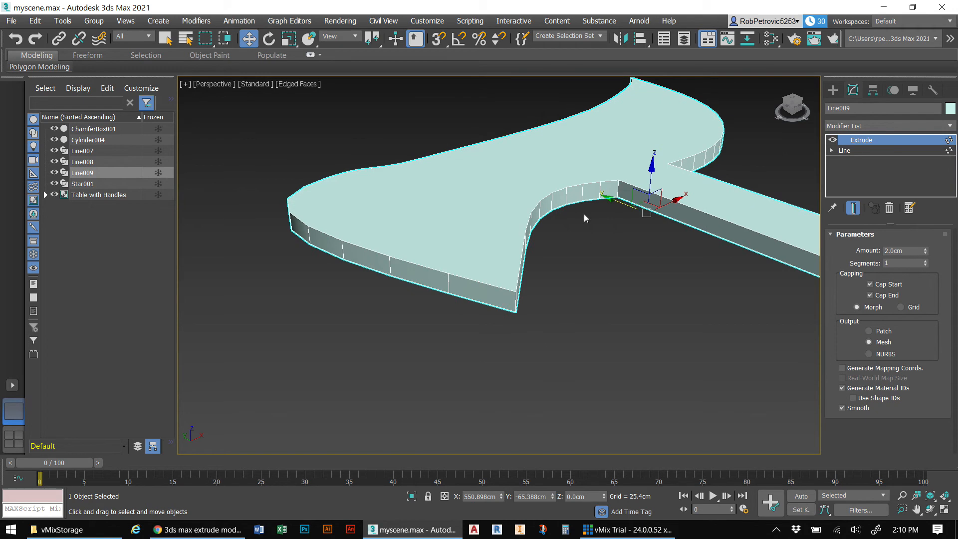
{"action": "left_click", "coordinate": [839, 151]}
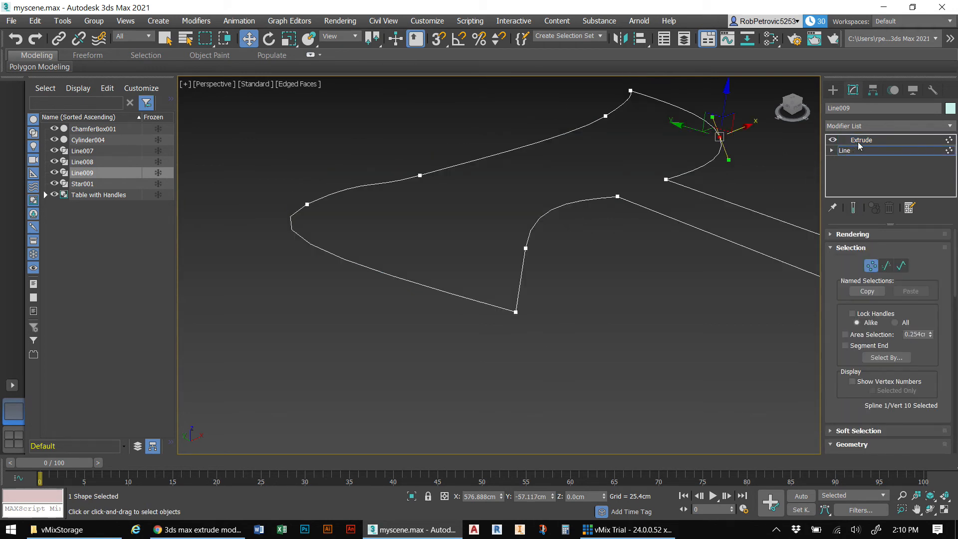
{"action": "left_click", "coordinate": [854, 207]}
{"action": "left_click", "coordinate": [879, 140]}
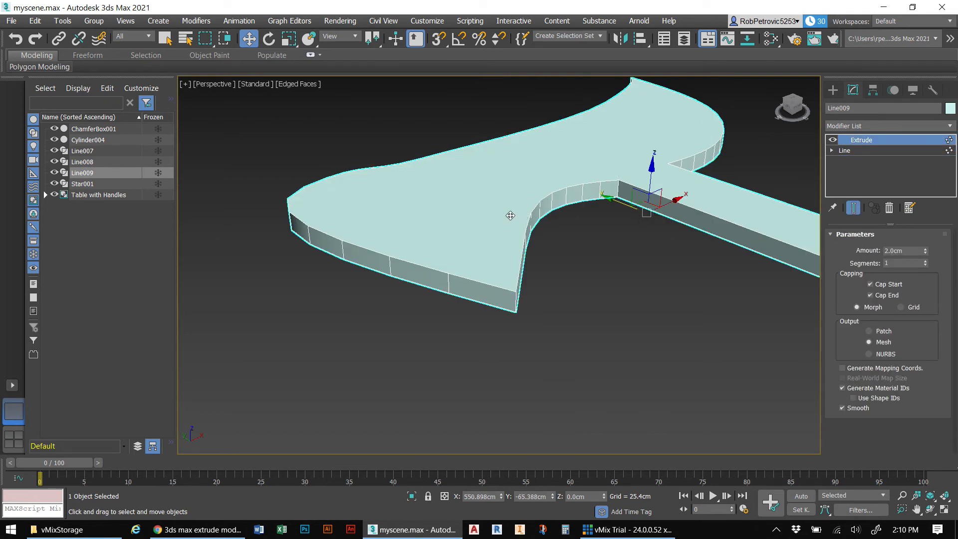
{"action": "right_click", "coordinate": [438, 201]}
{"action": "mouse_move", "coordinate": [487, 333]}
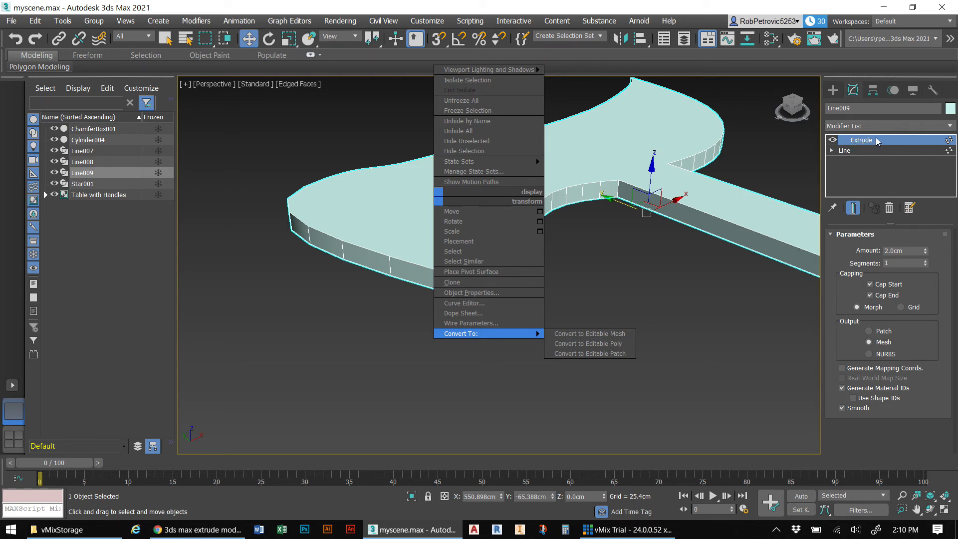
{"action": "left_click", "coordinate": [854, 151]}
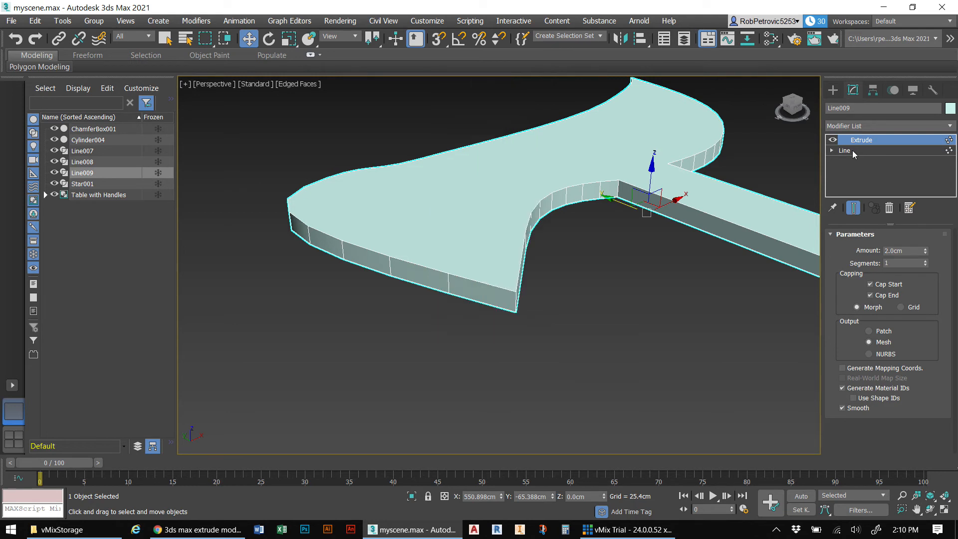
{"action": "left_click", "coordinate": [851, 151]}
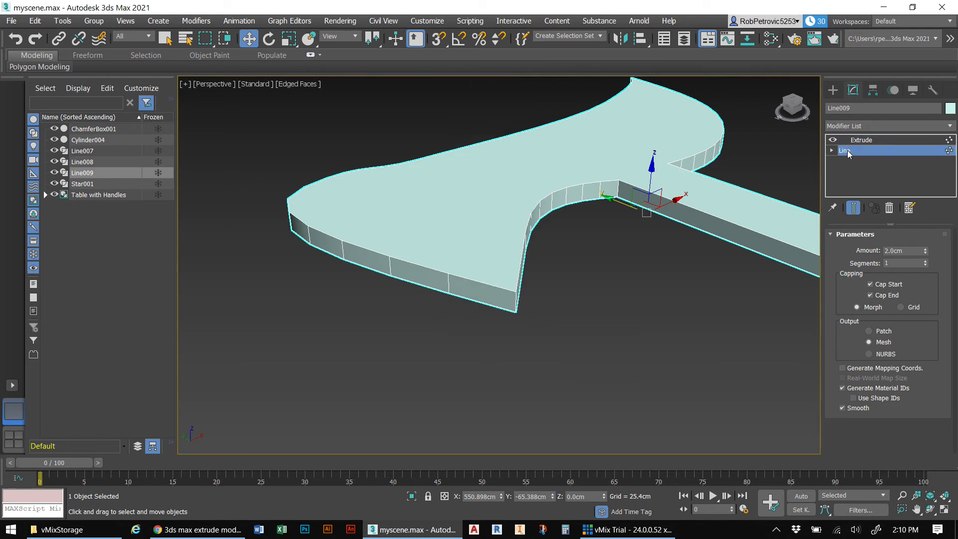
{"action": "left_click", "coordinate": [877, 138]}
Convert the extruded axe to an Editable Poly
{"action": "right_click", "coordinate": [436, 237]}
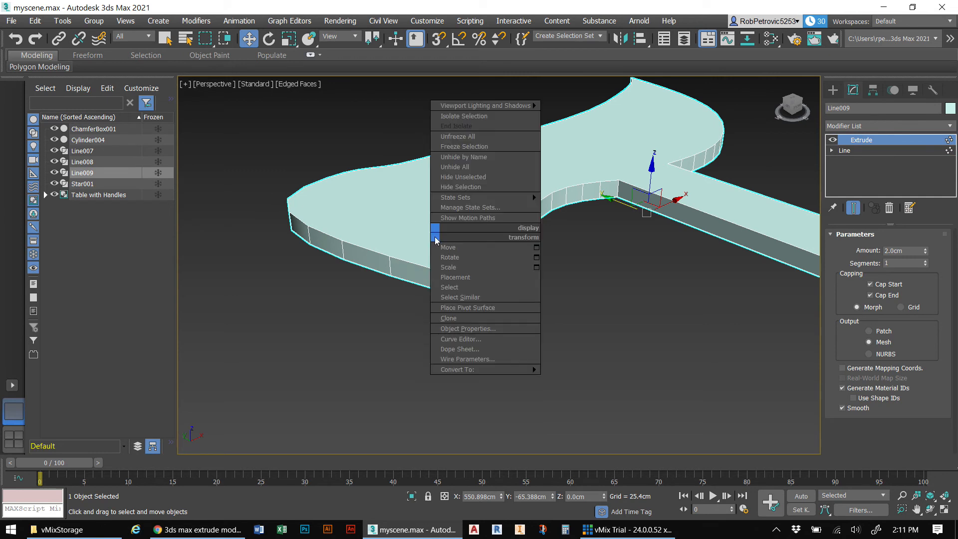
{"action": "mouse_move", "coordinate": [490, 370]}
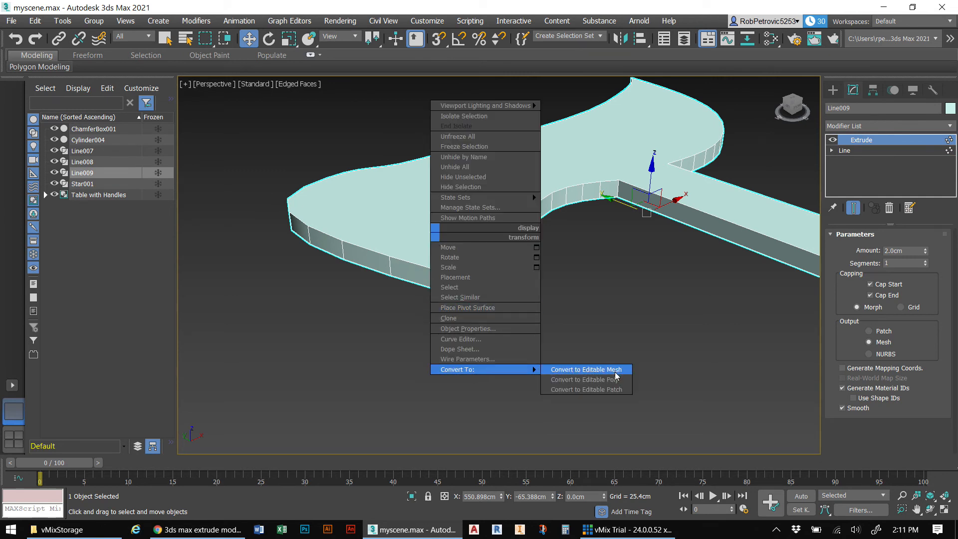
{"action": "left_click", "coordinate": [602, 379]}
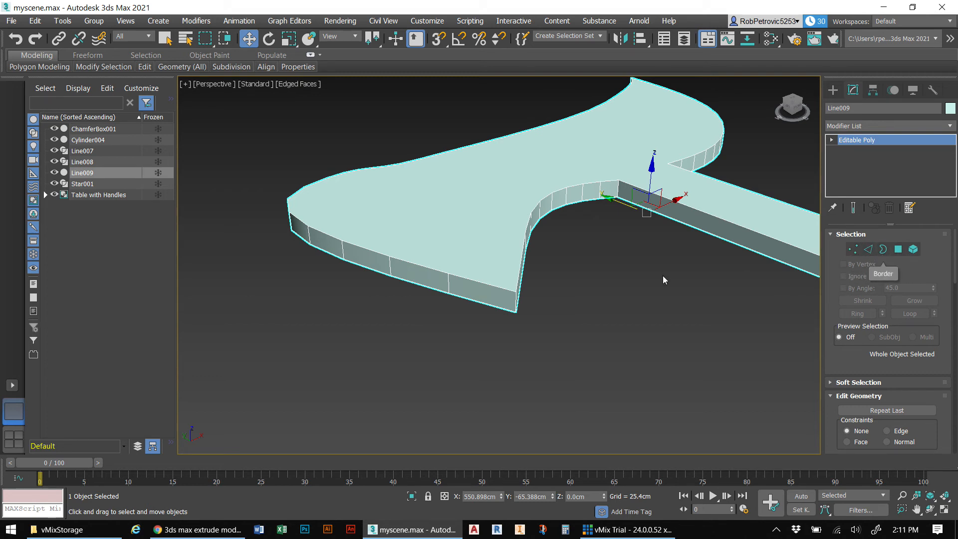
Select the six side polygons that form the cutting edge of the axe's left blade
{"action": "left_click", "coordinate": [898, 249]}
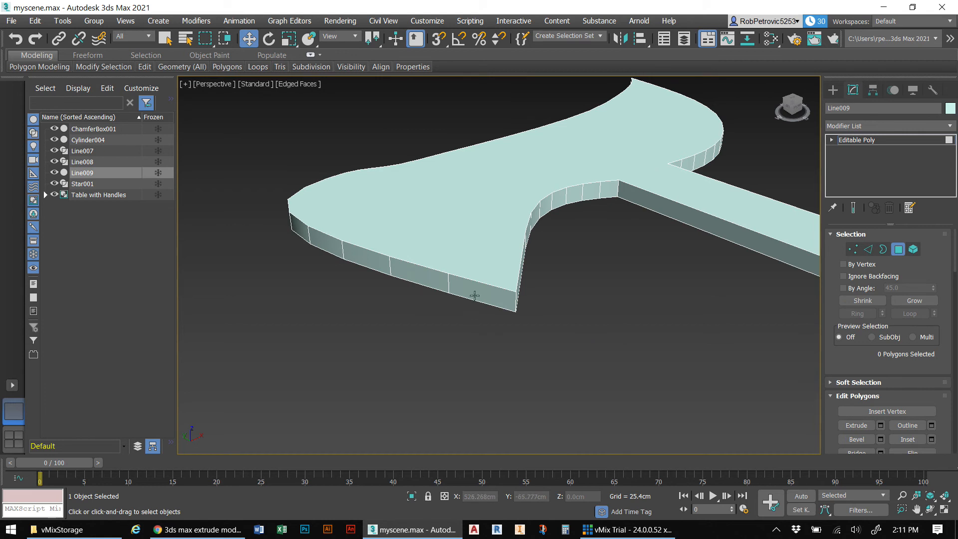
{"action": "left_click", "coordinate": [477, 295]}
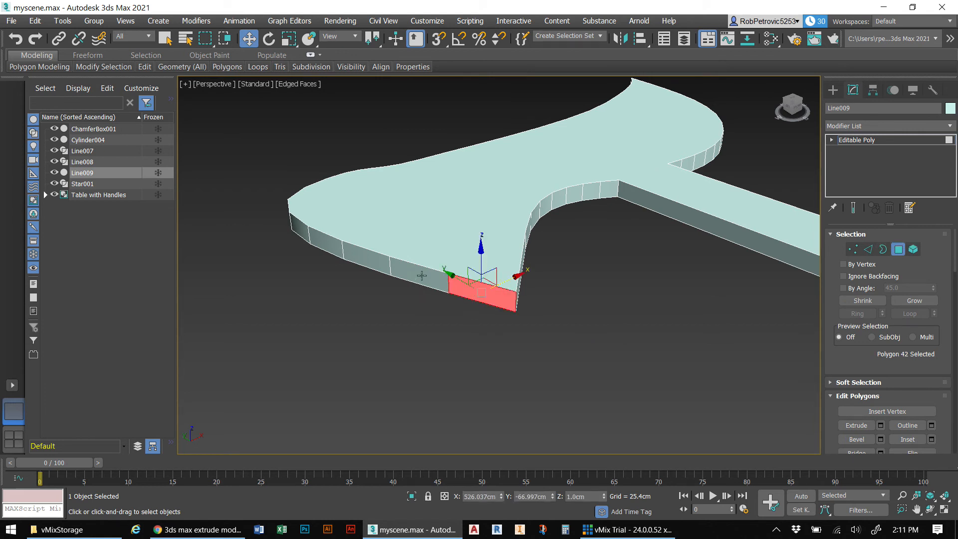
{"action": "left_click", "coordinate": [383, 270], "text": "ctrl"}
{"action": "left_click", "coordinate": [354, 251], "text": "ctrl"}
{"action": "left_click", "coordinate": [310, 237], "text": "ctrl"}
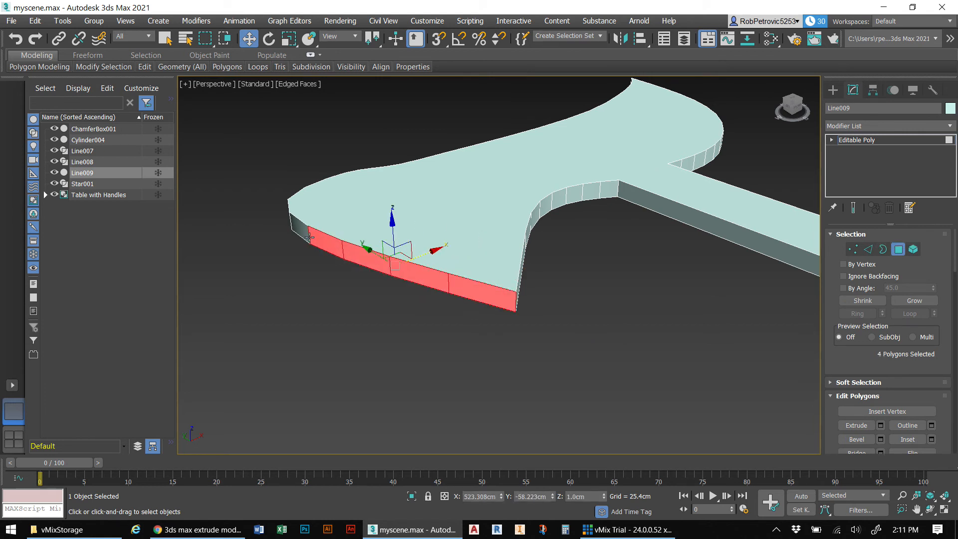
{"action": "left_click", "coordinate": [301, 233], "text": "ctrl"}
{"action": "left_click_drag", "start_coordinate": [794, 106], "coordinate": [787, 246]}
{"action": "middle_click_drag", "start_coordinate": [400, 299], "coordinate": [440, 152]}
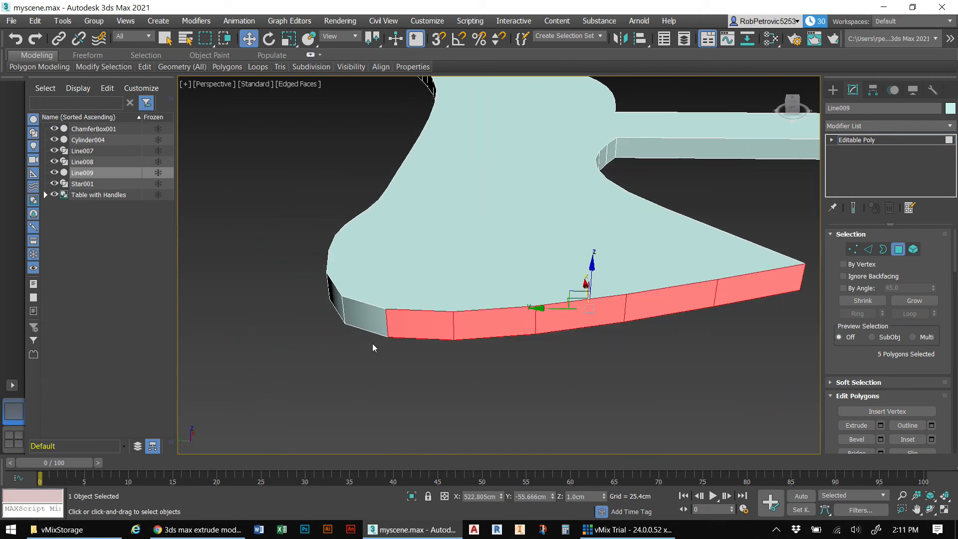
{"action": "left_click", "coordinate": [372, 324], "text": "ctrl"}
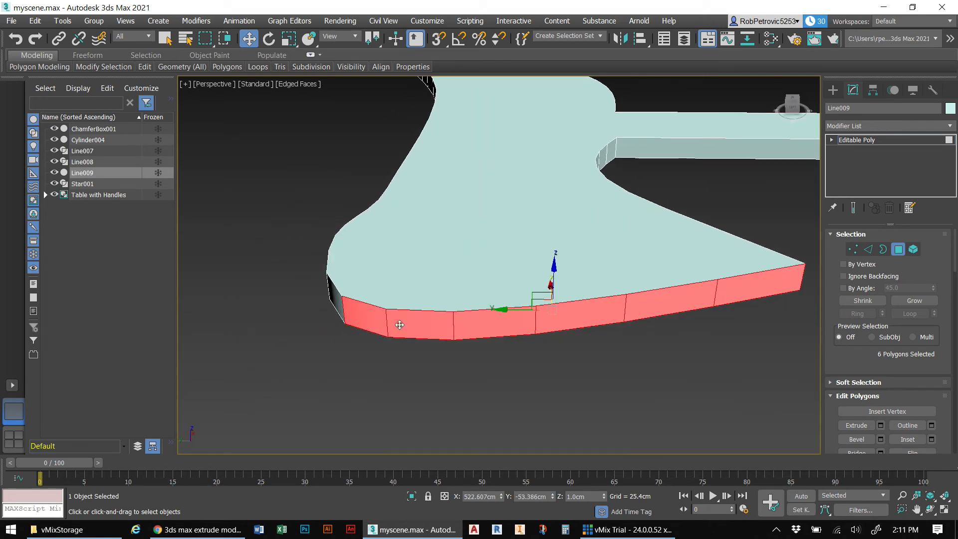
Scale the selected cutting-edge polygons down along Z to taper the blade into a sharp edge
{"action": "right_click", "coordinate": [583, 314]}
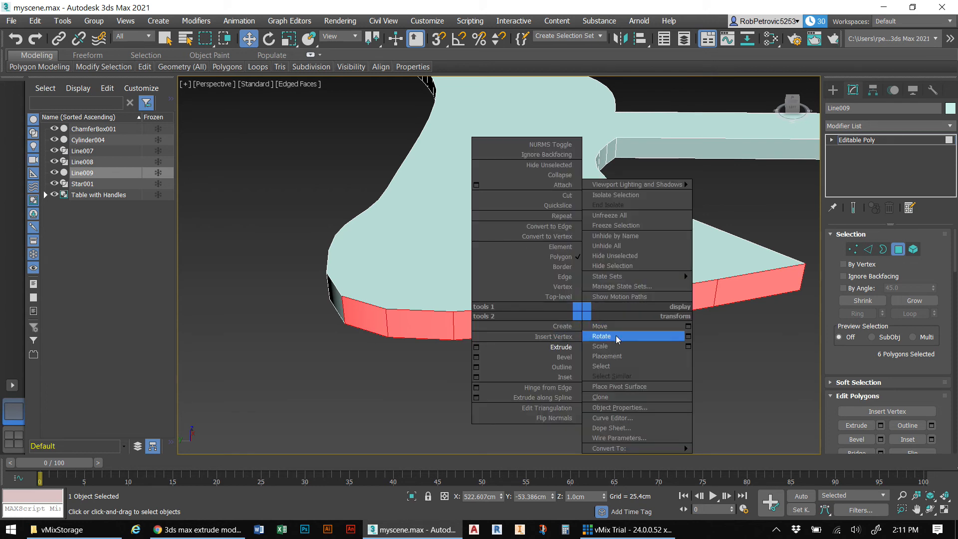
{"action": "left_click", "coordinate": [601, 346]}
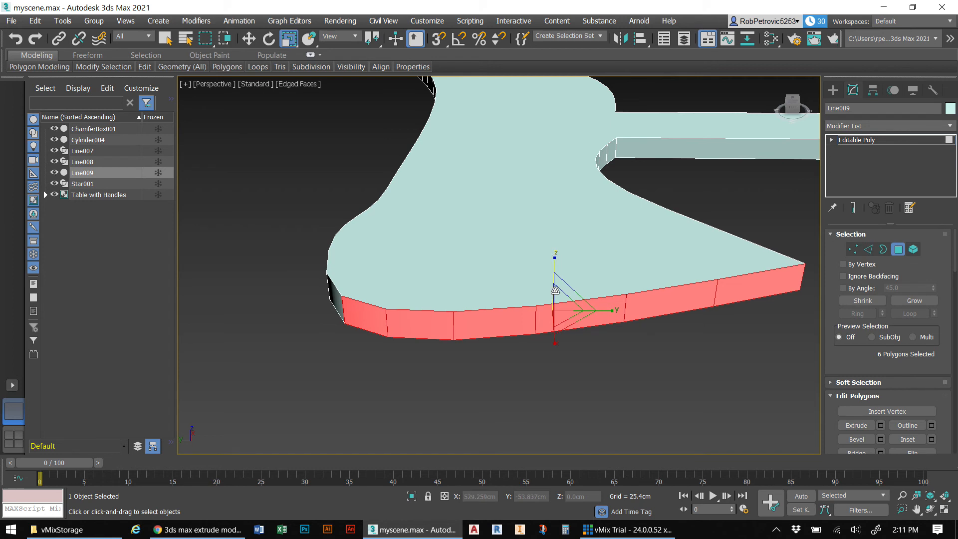
{"action": "mouse_move", "coordinate": [562, 307]}
{"action": "left_mouse_down"}
{"action": "mouse_move", "coordinate": [555, 325]}
{"action": "mouse_move", "coordinate": [556, 306]}
{"action": "left_mouse_up"}
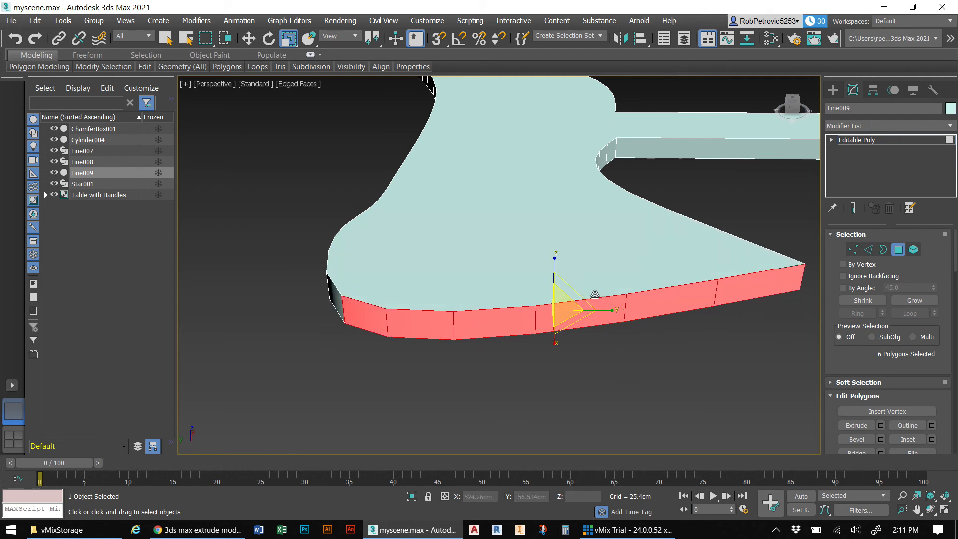
{"action": "left_click_drag", "start_coordinate": [555, 258], "coordinate": [556, 489]}
{"action": "left_click_drag", "start_coordinate": [795, 108], "coordinate": [717, 227]}
{"action": "scroll", "coordinate": [701, 242], "scroll_direction": "down", "scroll_amount": 3}
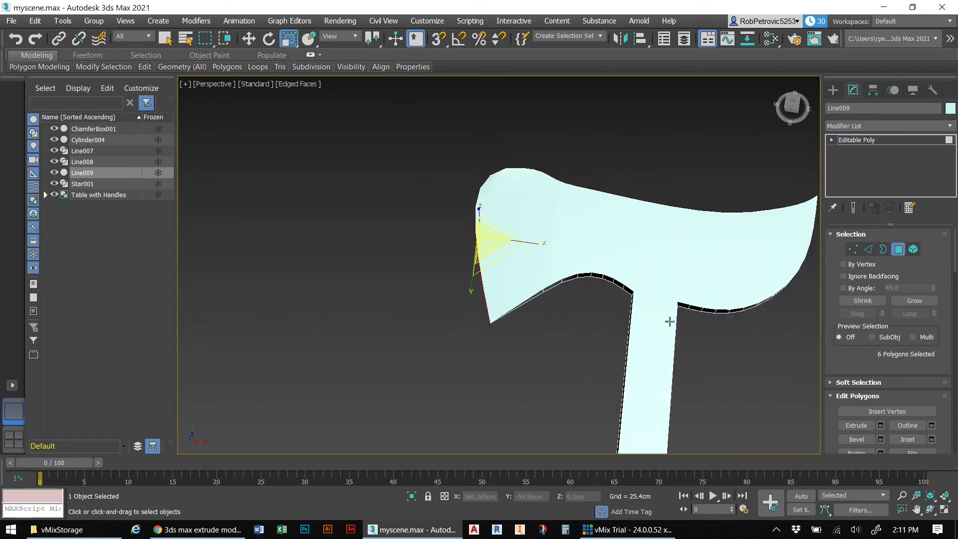
Cut a new edge across the front face of the axe handle, roughly midway down its length
{"action": "middle_click_drag", "start_coordinate": [605, 279], "coordinate": [494, 228]}
{"action": "scroll", "coordinate": [505, 325], "scroll_direction": "down", "scroll_amount": 5}
{"action": "scroll", "coordinate": [577, 287], "scroll_direction": "up", "scroll_amount": 2}
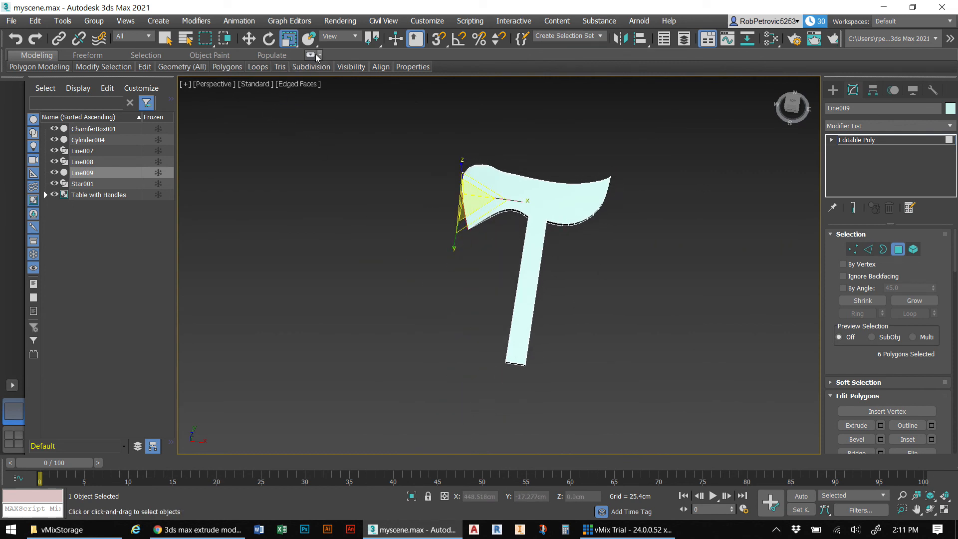
{"action": "key", "text": "ctrl"}
{"action": "key", "text": "ctrl"}
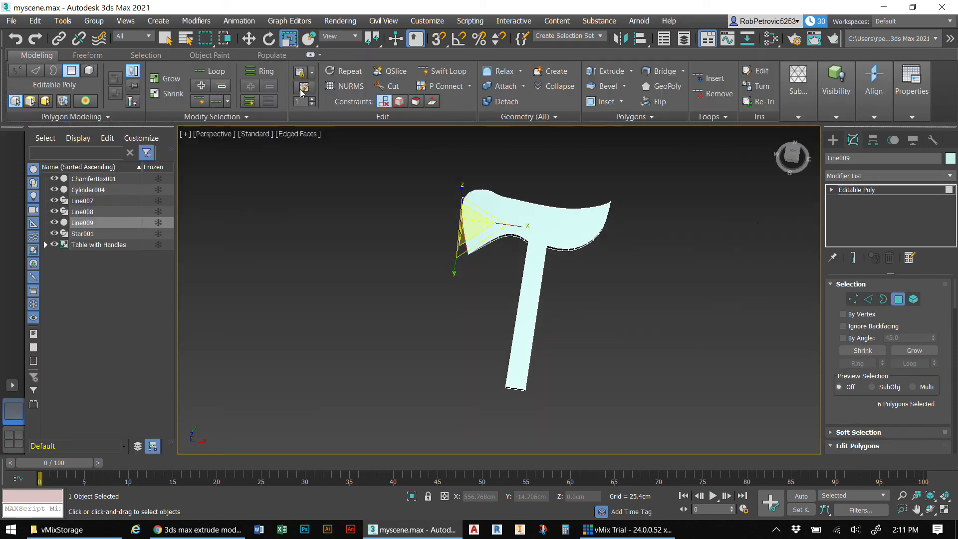
{"action": "left_click", "coordinate": [392, 87]}
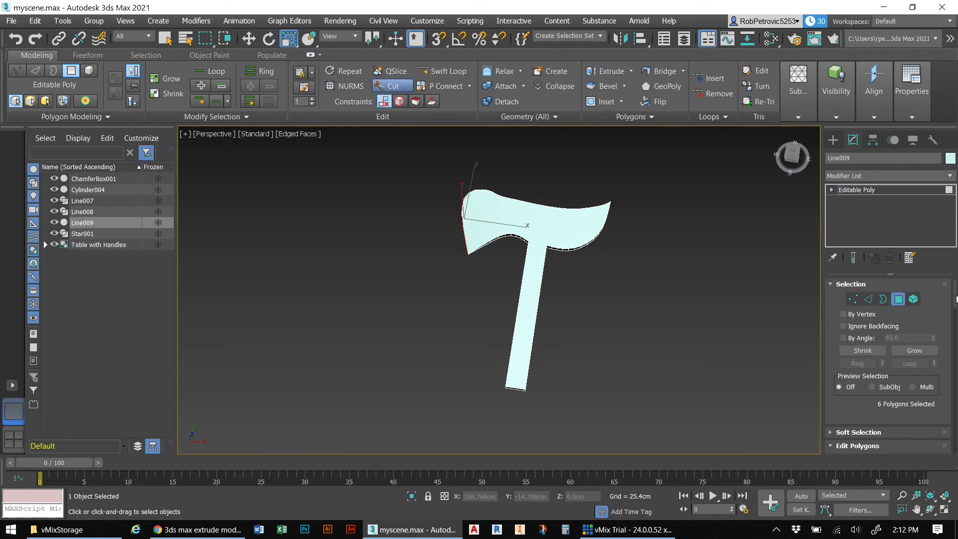
{"action": "scroll", "coordinate": [535, 329], "scroll_direction": "up", "scroll_amount": 5}
{"action": "left_click", "coordinate": [526, 318]}
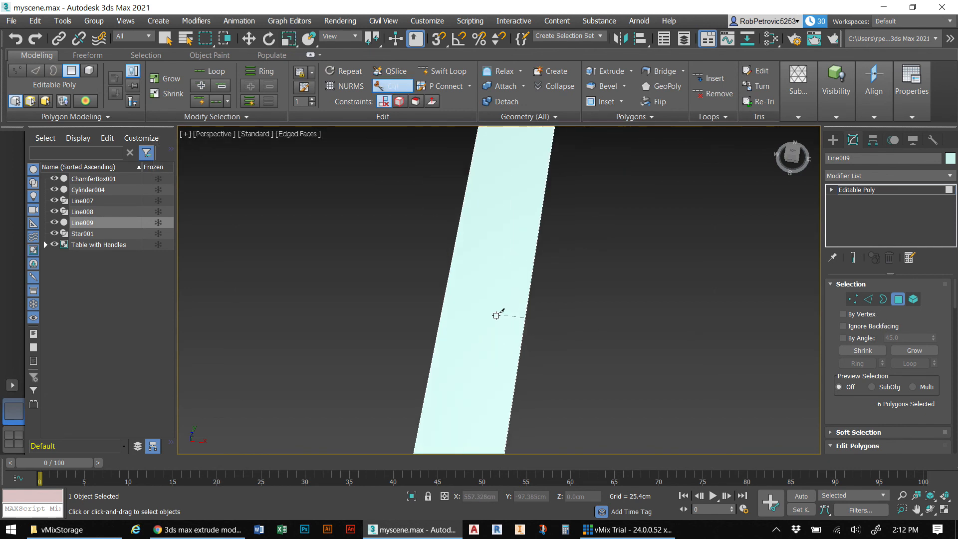
{"action": "left_click", "coordinate": [444, 311]}
Try to extrude the front handle polygon below the cut, and clear the polygon selection
{"action": "scroll", "coordinate": [660, 319], "scroll_direction": "down", "scroll_amount": 5}
{"action": "middle_click_drag", "start_coordinate": [667, 323], "coordinate": [517, 295]}
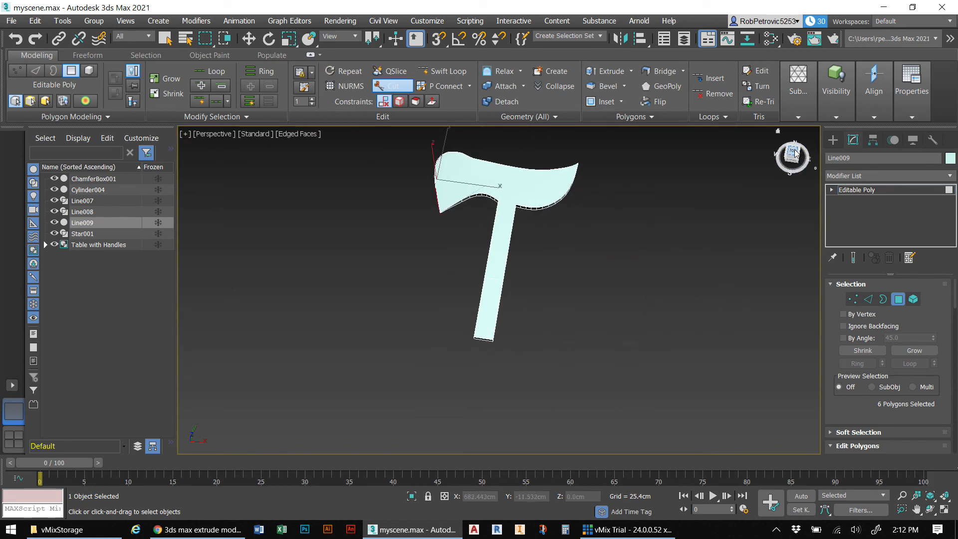
{"action": "left_click", "coordinate": [798, 153]}
{"action": "scroll", "coordinate": [540, 278], "scroll_direction": "up", "scroll_amount": 4}
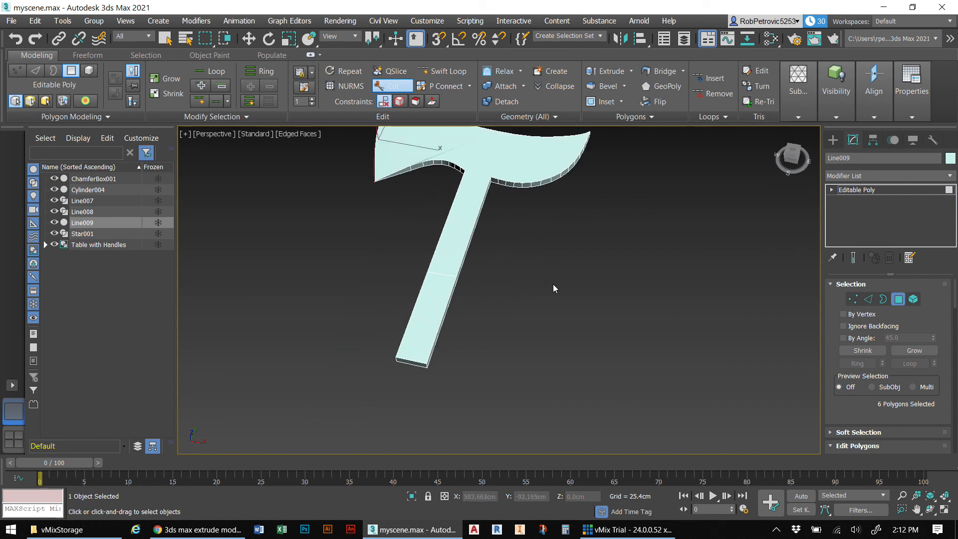
{"action": "middle_click_drag", "start_coordinate": [554, 289], "coordinate": [540, 299]}
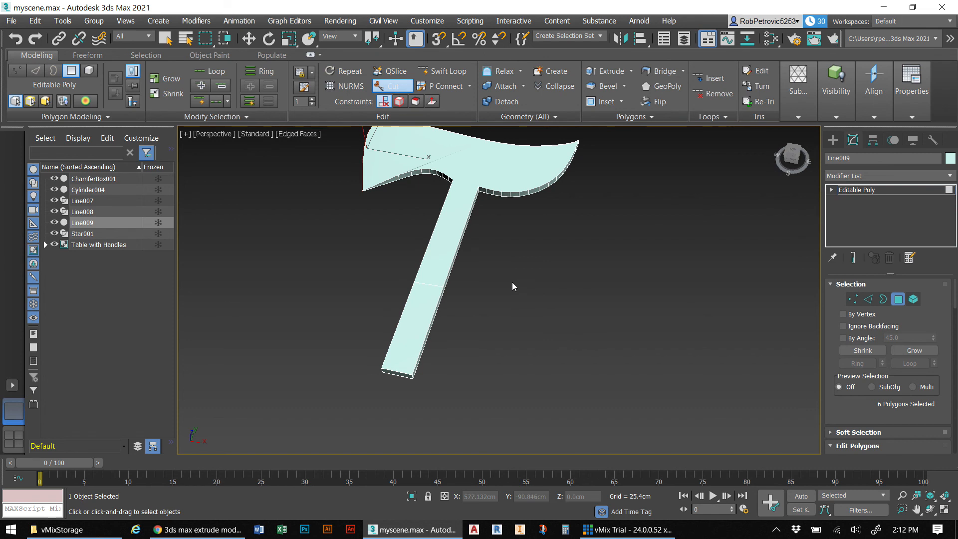
{"action": "left_click_drag", "start_coordinate": [794, 160], "coordinate": [781, 146]}
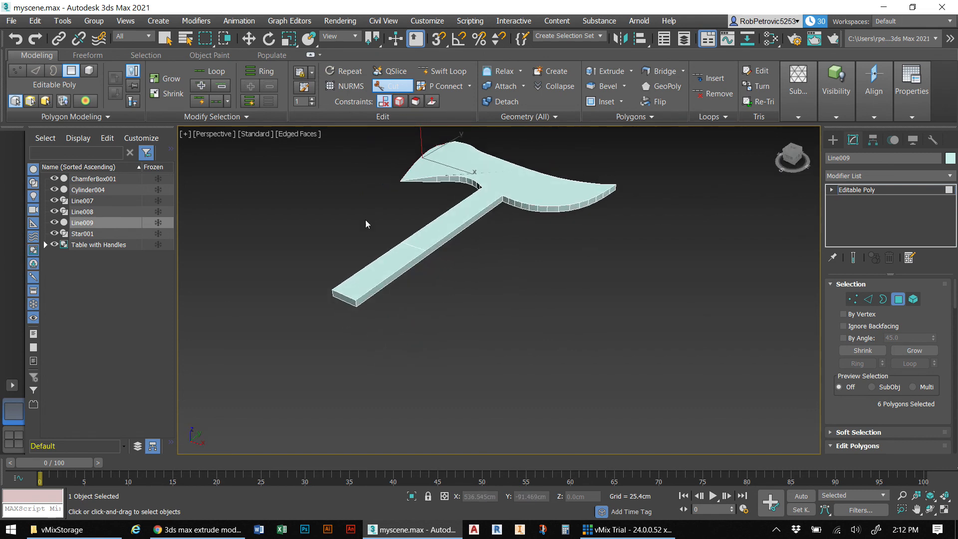
{"action": "scroll", "coordinate": [400, 253], "scroll_direction": "up", "scroll_amount": 2}
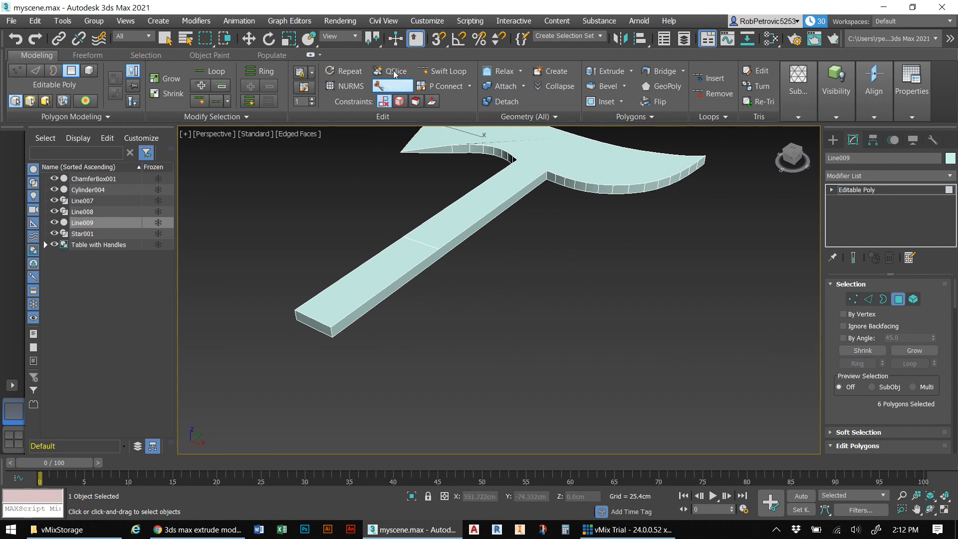
{"action": "left_click", "coordinate": [611, 71]}
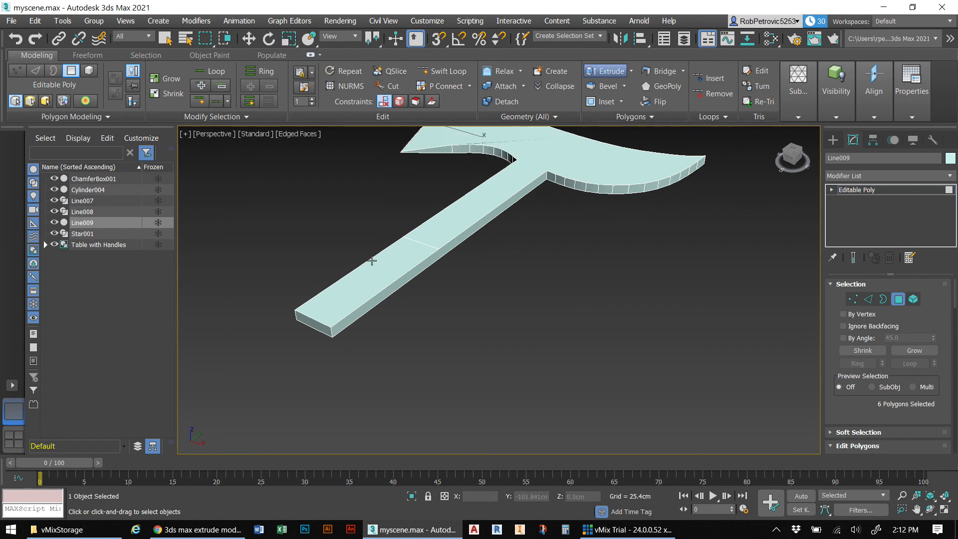
{"action": "left_click_drag", "start_coordinate": [381, 273], "coordinate": [366, 281]}
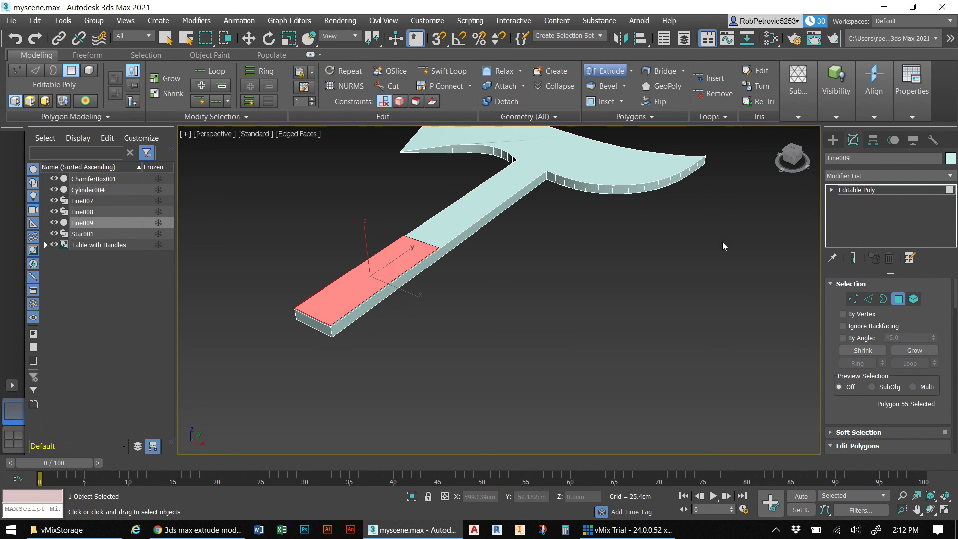
{"action": "left_click", "coordinate": [649, 249]}
Examine the axe's tapered blade and the cut across its handle from several angles and distances
{"action": "left_click_drag", "start_coordinate": [792, 155], "coordinate": [805, 185]}
{"action": "scroll", "coordinate": [626, 278], "scroll_direction": "down", "scroll_amount": 4}
{"action": "middle_click_drag", "start_coordinate": [619, 291], "coordinate": [442, 292]}
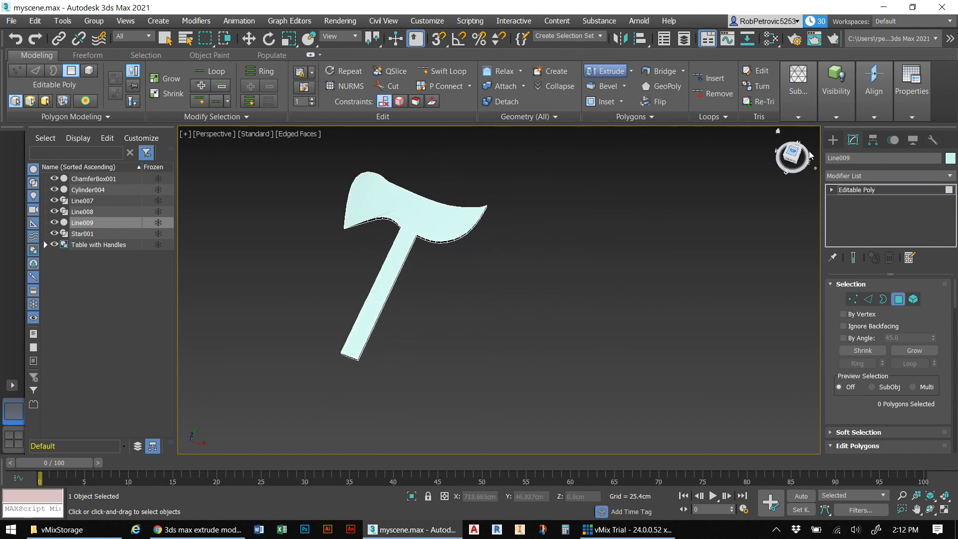
{"action": "left_click_drag", "start_coordinate": [795, 156], "coordinate": [799, 148]}
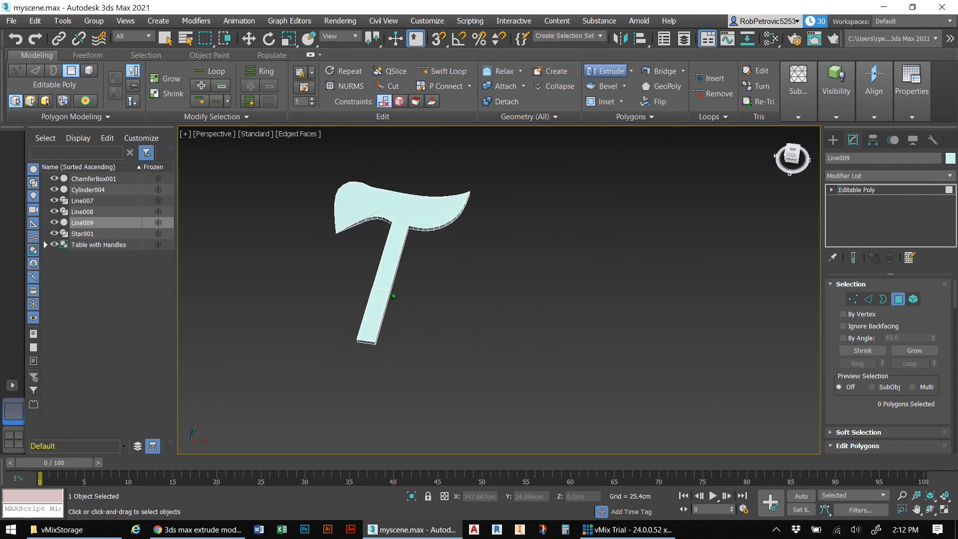
{"action": "scroll", "coordinate": [355, 224], "scroll_direction": "up", "scroll_amount": 2}
{"action": "scroll", "coordinate": [505, 288], "scroll_direction": "up", "scroll_amount": 2}
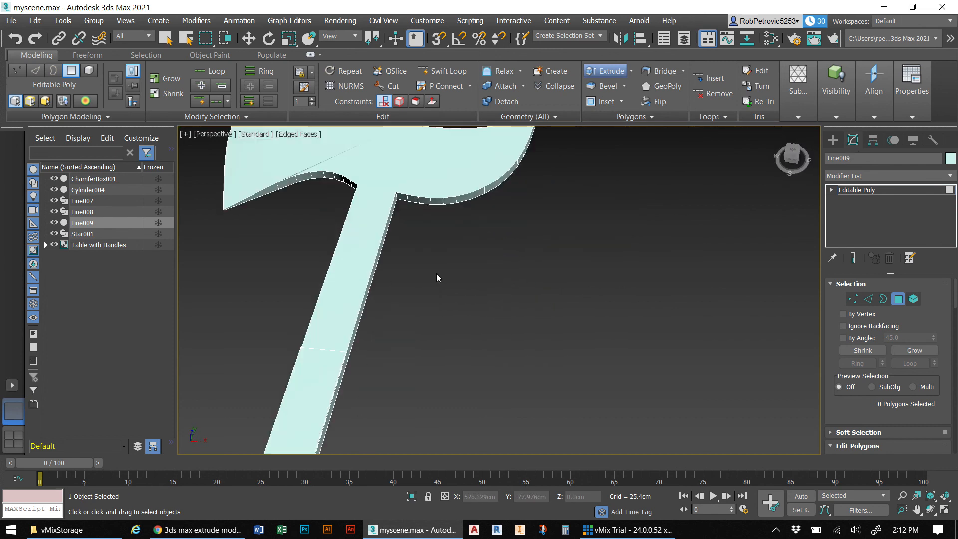
{"action": "scroll", "coordinate": [436, 273], "scroll_direction": "down", "scroll_amount": 4}
{"action": "middle_click_drag", "start_coordinate": [462, 288], "coordinate": [487, 277]}
{"action": "scroll", "coordinate": [421, 222], "scroll_direction": "up", "scroll_amount": 5}
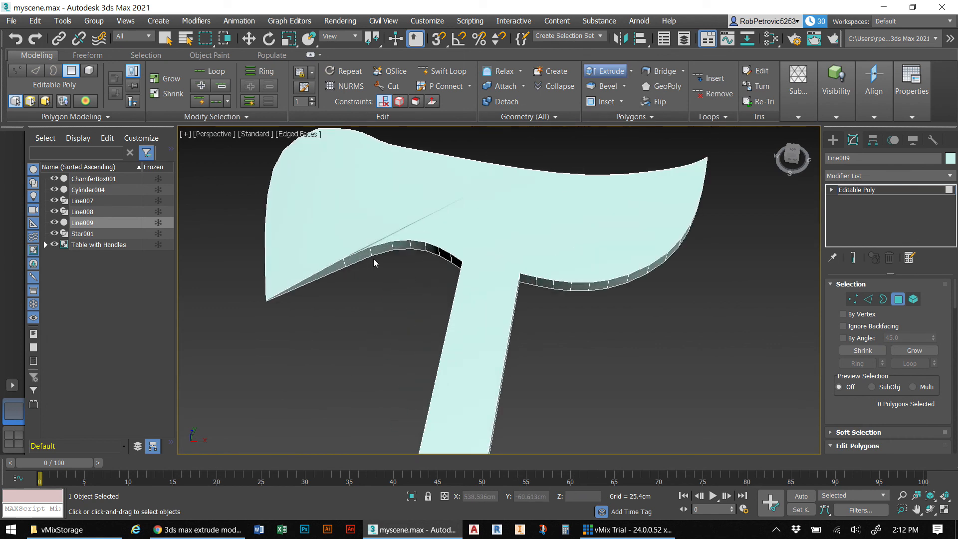
{"action": "scroll", "coordinate": [510, 302], "scroll_direction": "down", "scroll_amount": 5}
{"action": "middle_click_drag", "start_coordinate": [531, 334], "coordinate": [498, 315], "text": "alt"}
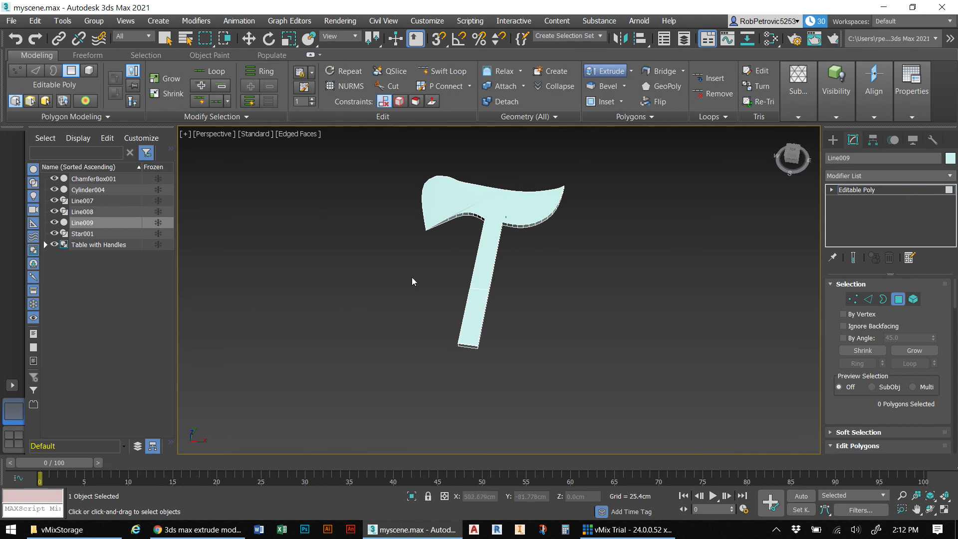
View the whole scene with the axe alongside the table, star and bed models
{"action": "scroll", "coordinate": [441, 291], "scroll_direction": "down", "scroll_amount": 2}
{"action": "scroll", "coordinate": [440, 294], "scroll_direction": "down", "scroll_amount": 2}
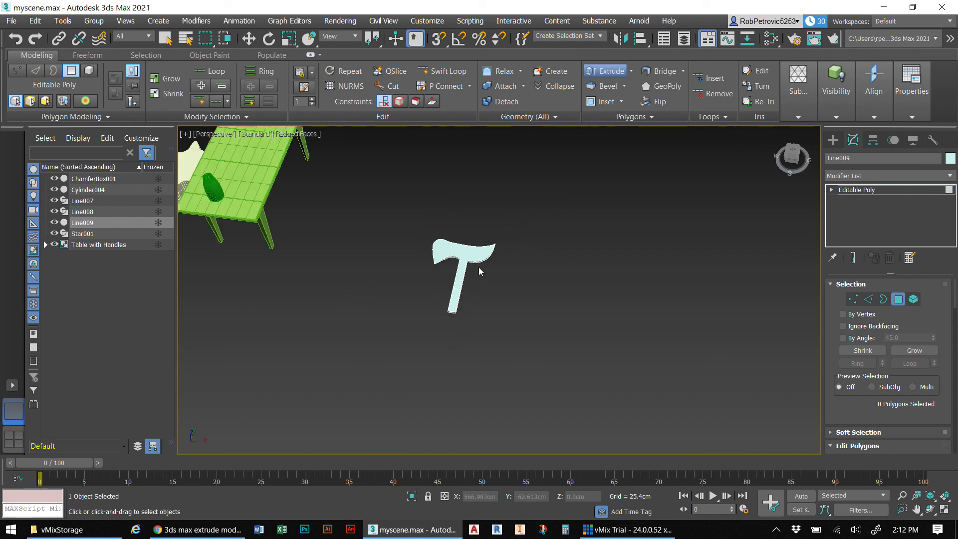
{"action": "scroll", "coordinate": [355, 325], "scroll_direction": "down", "scroll_amount": 3}
{"action": "middle_click_drag", "start_coordinate": [366, 327], "coordinate": [609, 344], "text": "alt"}
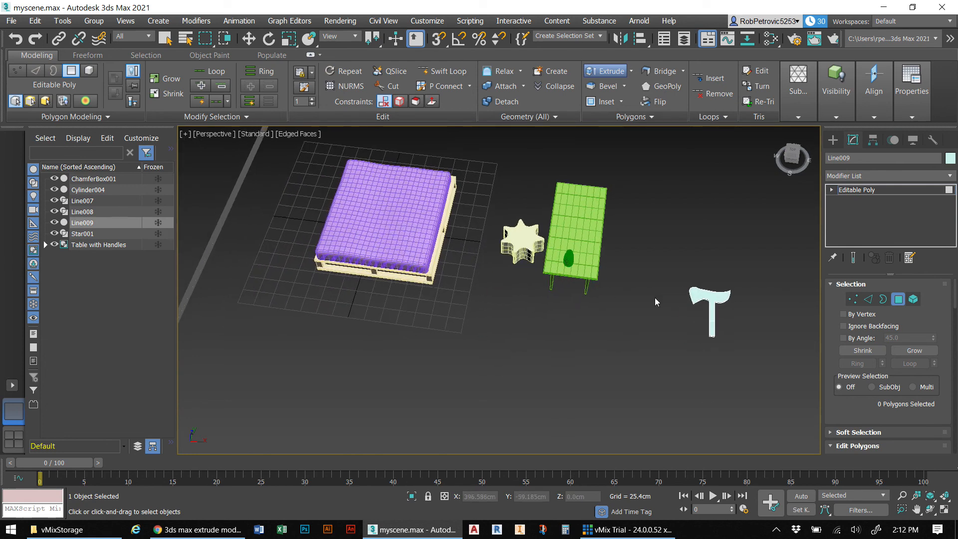